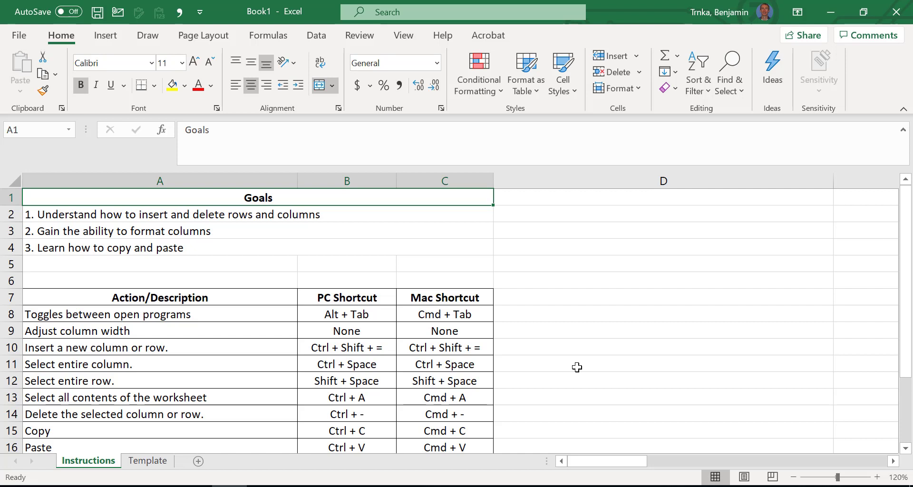
Read through the three goals and the PC and Mac shortcut table on the Instructions sheet.
key("Down")
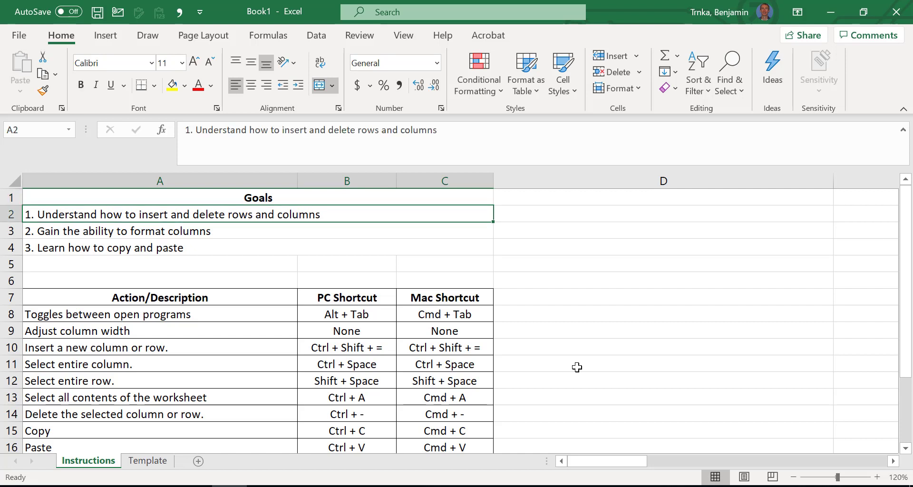
key("Down")
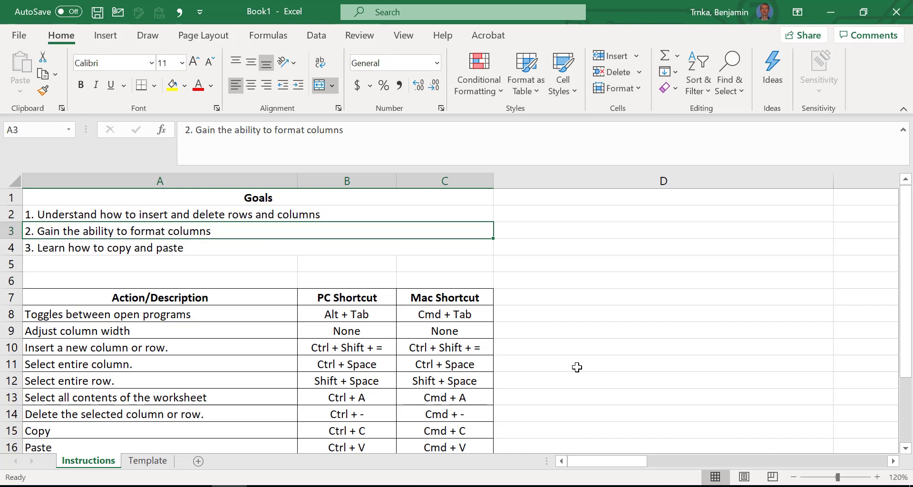
key("Down")
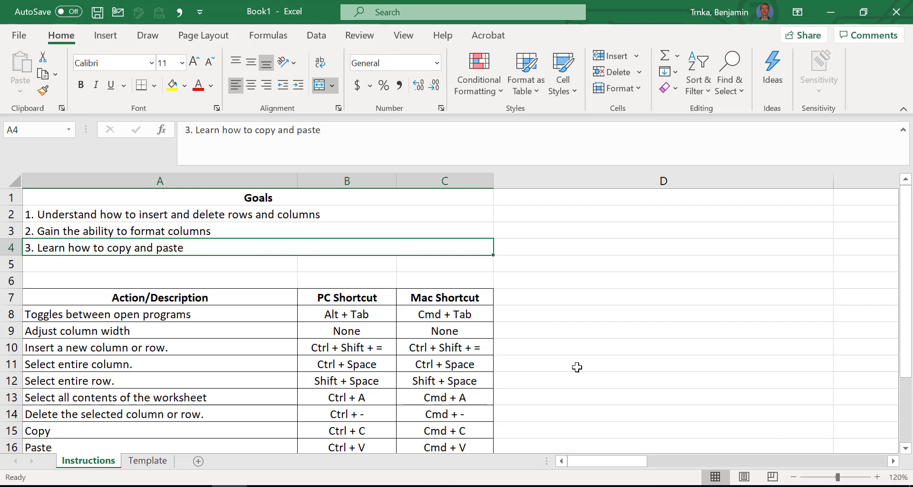
left_click(265, 348)
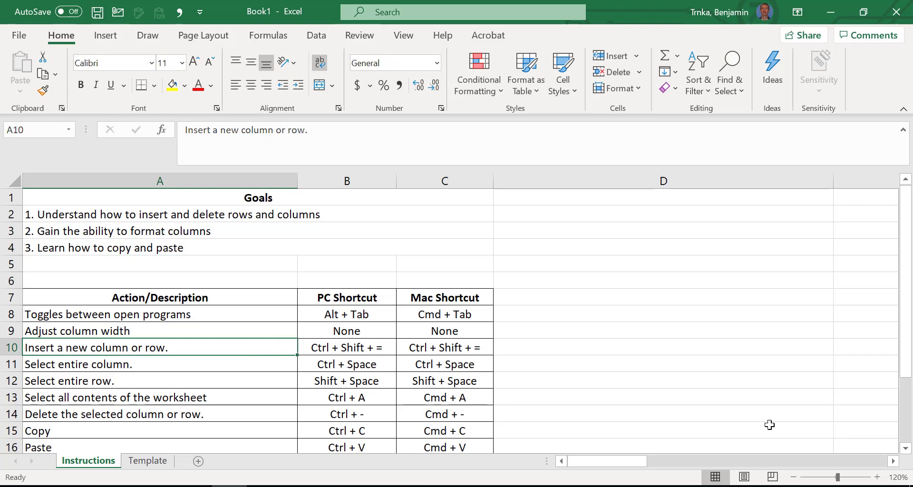
key("Down")
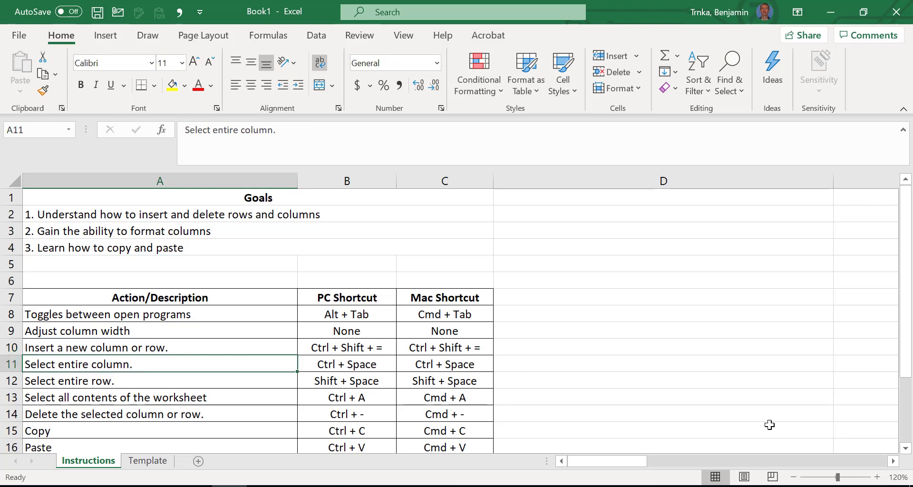
key("Down")
key("Down")
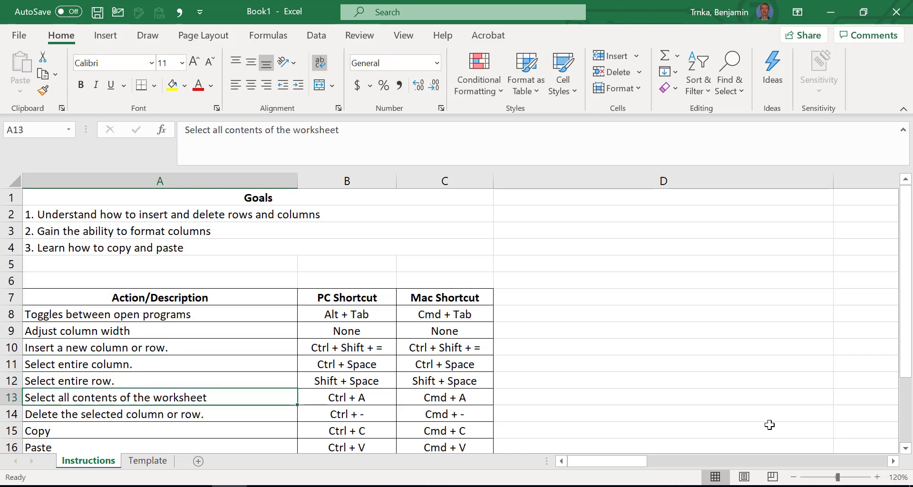
key("Down")
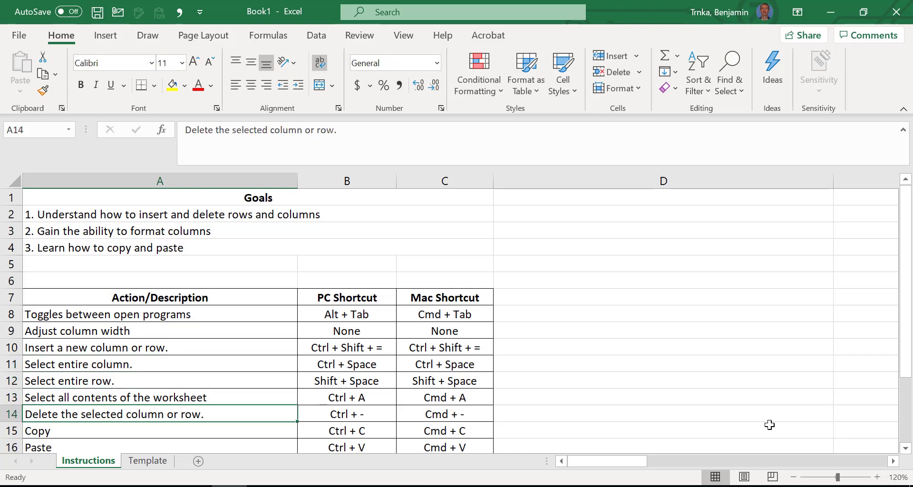
key("Down")
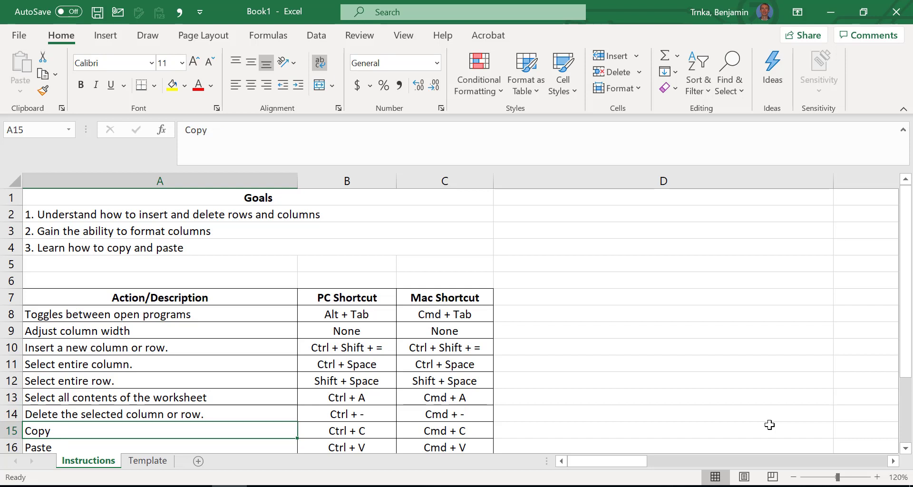
key("Down")
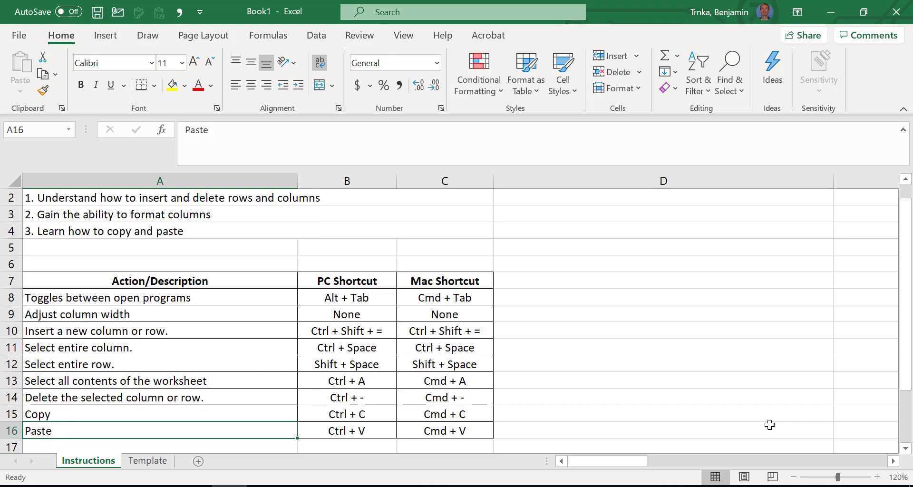
Open the Template sheet and switch to the browser to examine Home Depot's consolidated statements of earnings.
left_click(162, 462)
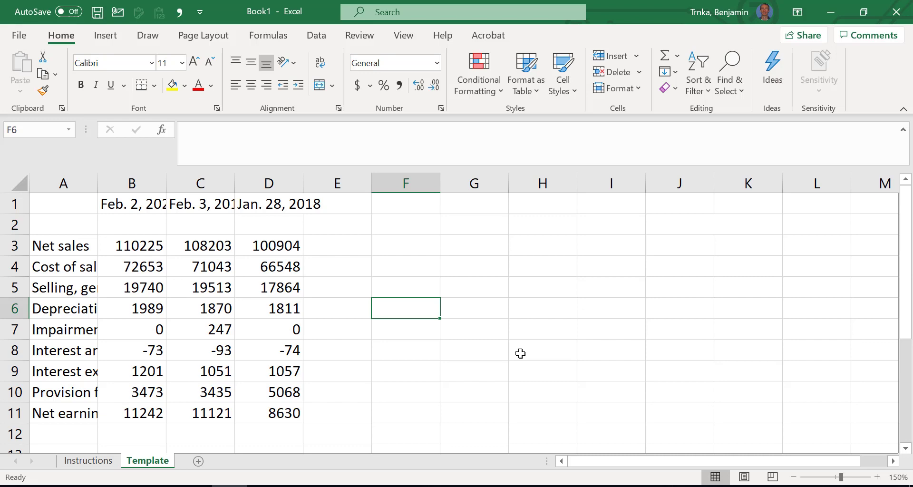
key("alt+Tab")
key("alt+Tab")
key("alt+Tab")
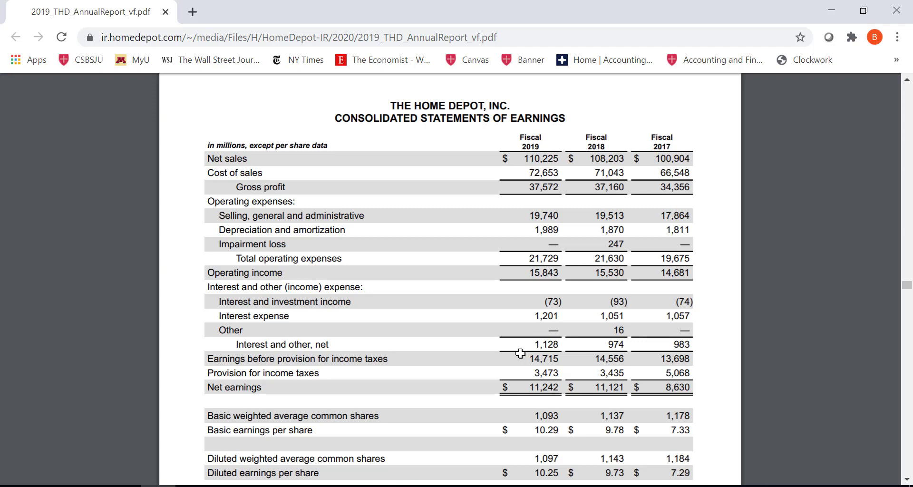
Switch from the annual report PDF back to the Template sheet in Excel.
key("alt+Tab")
key("alt+Tab")
key("alt+Tab")
key("alt+Tab")
key("alt+Tab")
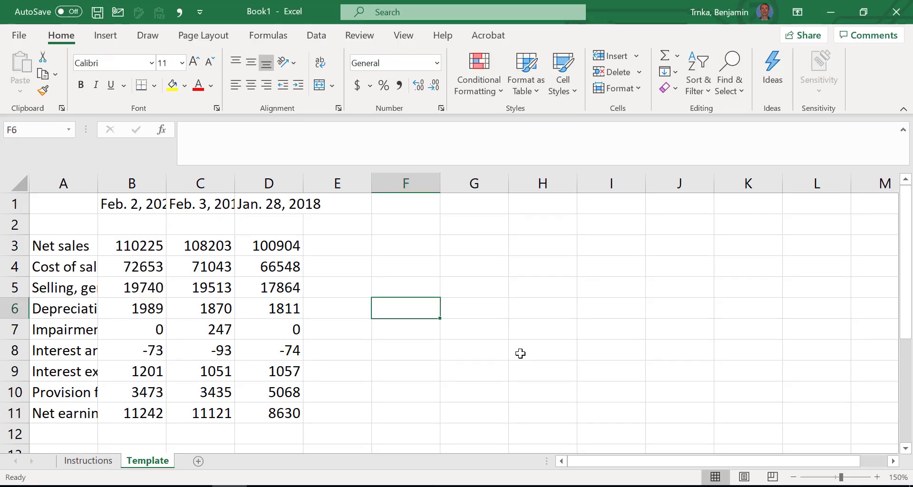
key("alt+Tab")
key("alt+Tab")
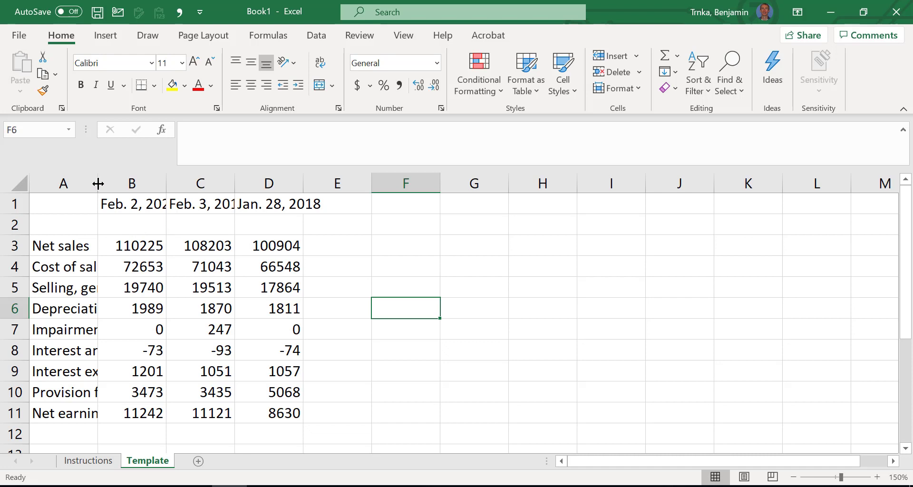
Widen column A until the longest line-item label, Selling, general and administrative, fits completely.
left_click_drag(98, 184, 162, 190)
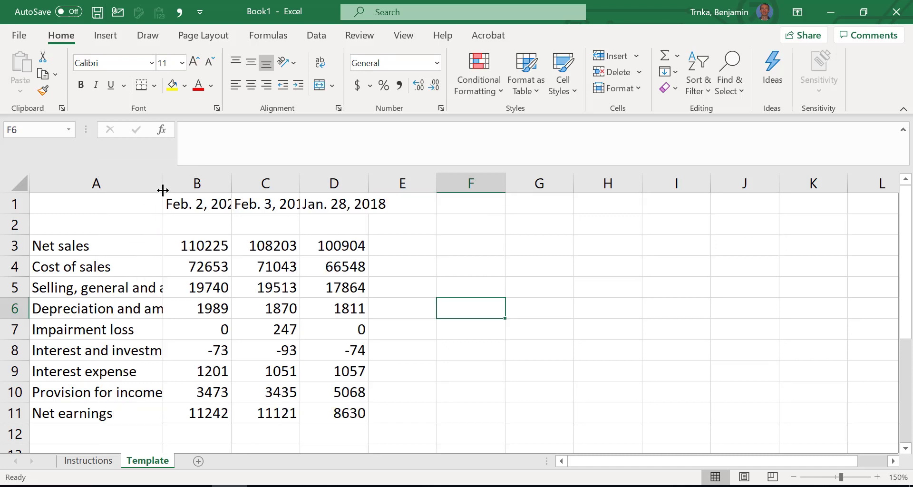
left_click_drag(163, 186, 265, 188)
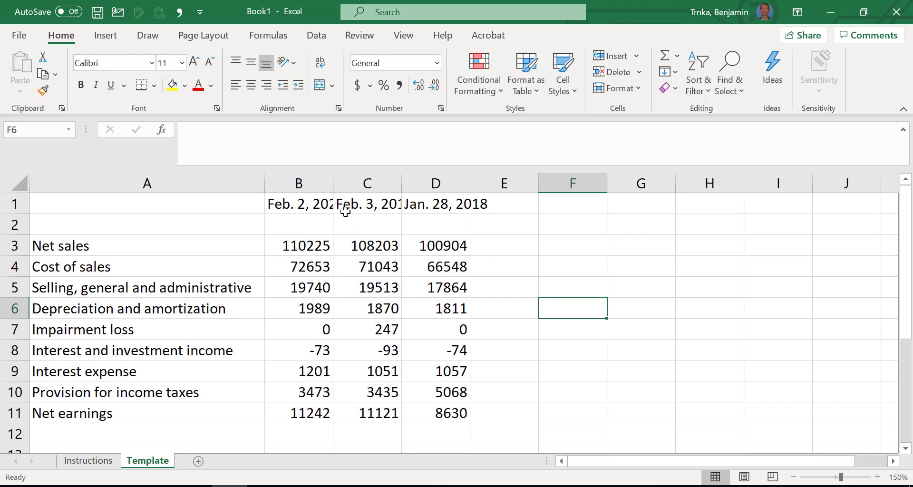
Try auto-fitting column B alone and columns B and C together, and undo both width changes.
double_click(333, 182)
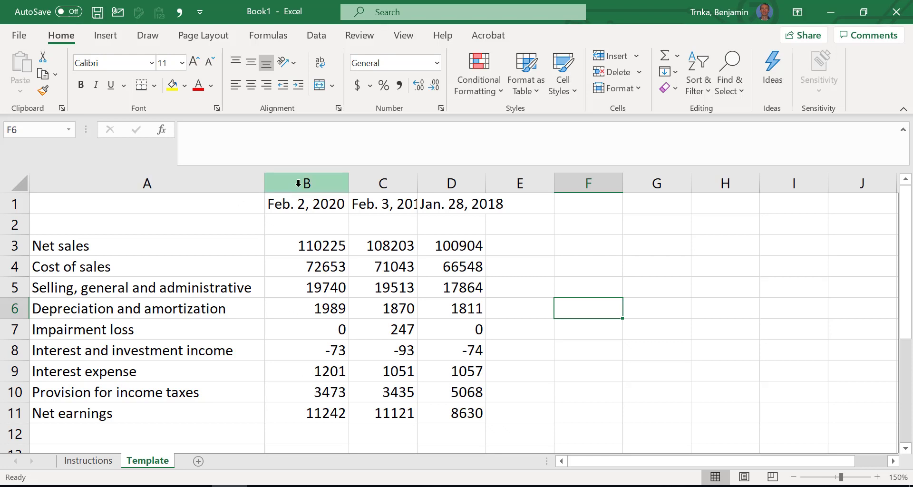
left_click_drag(299, 183, 352, 183)
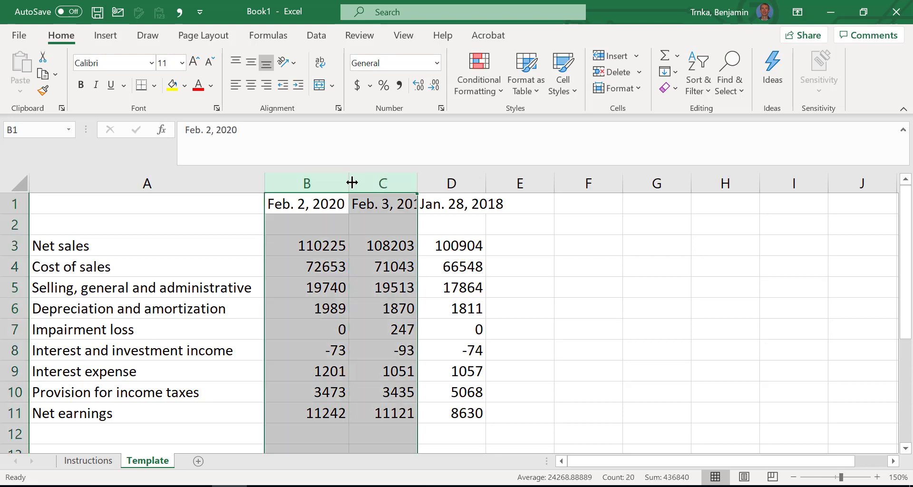
double_click(352, 182)
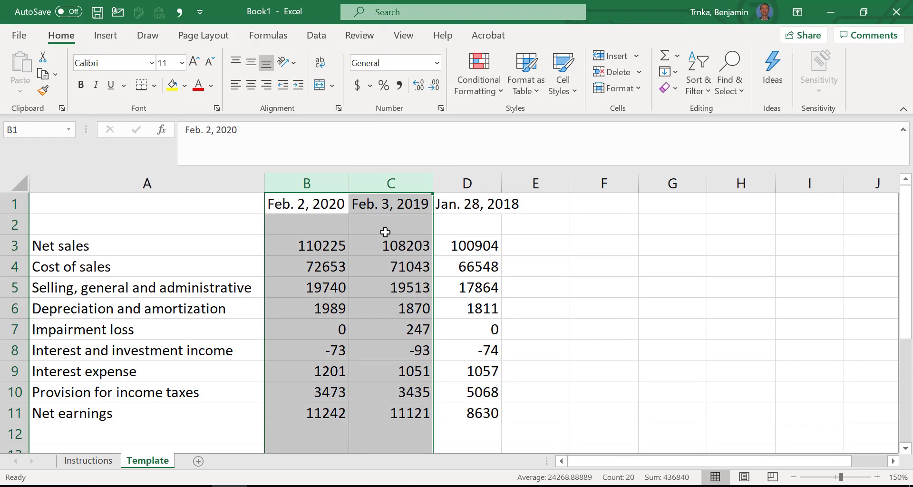
key("ctrl+z")
left_click(324, 233)
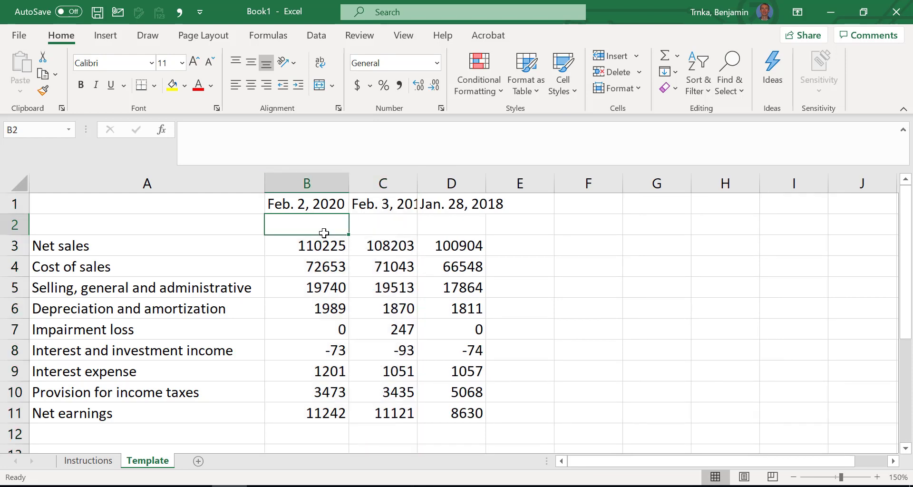
key("ctrl+z")
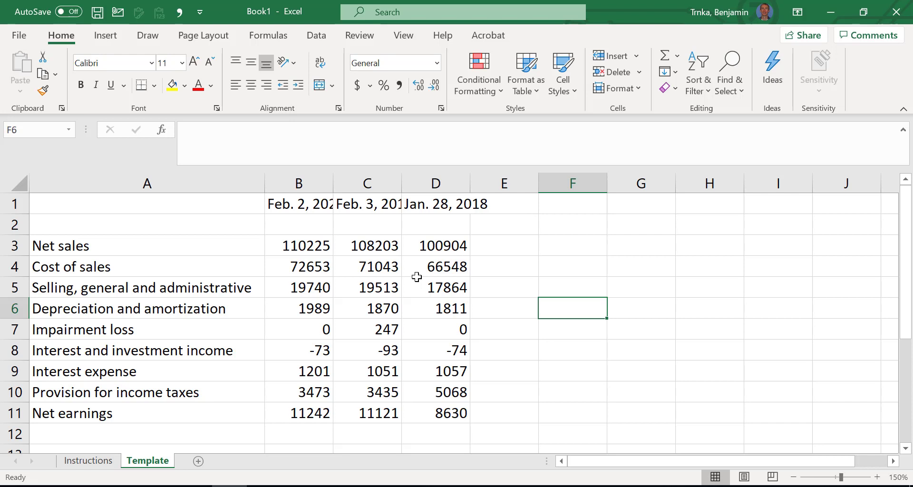
Try auto-fitting every column with the whole worksheet selected, and undo the width change.
left_click(17, 182)
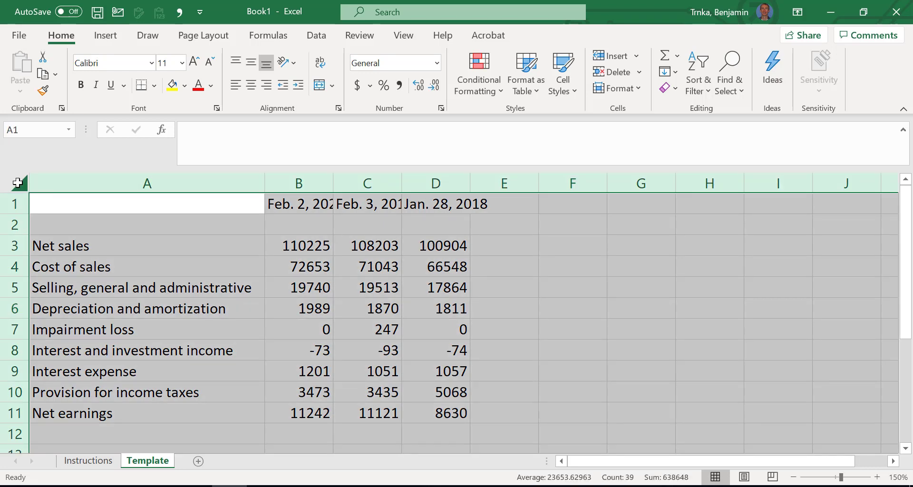
double_click(330, 187)
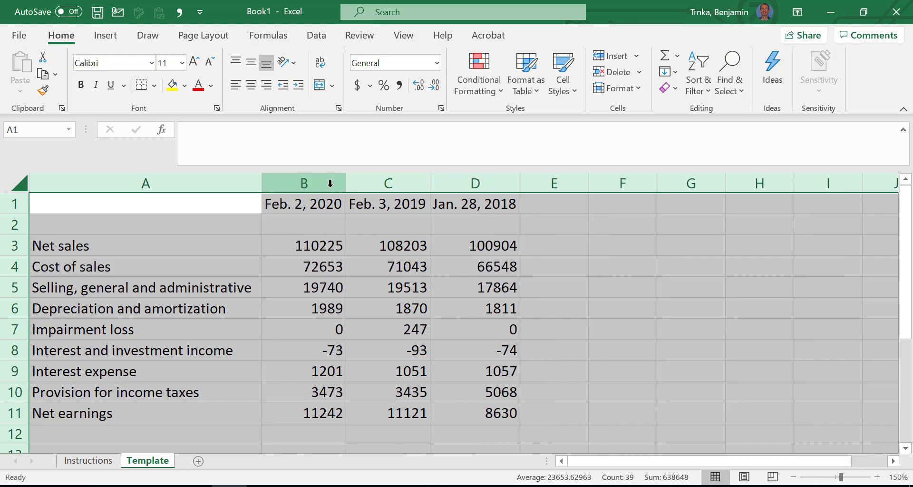
key("ctrl+z")
left_click(227, 254)
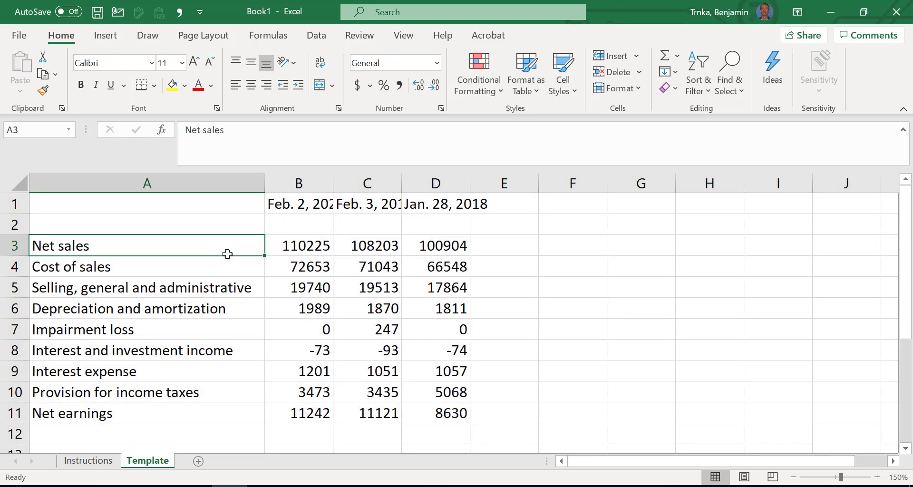
Select the entire worksheet from an empty cell and auto-fit all column widths to their contents.
right_click(619, 309)
key("Escape")
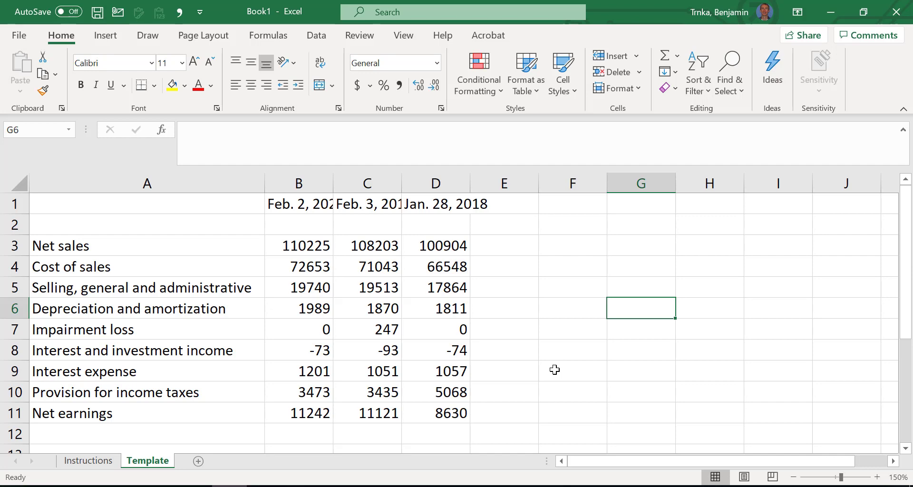
key("ctrl+a")
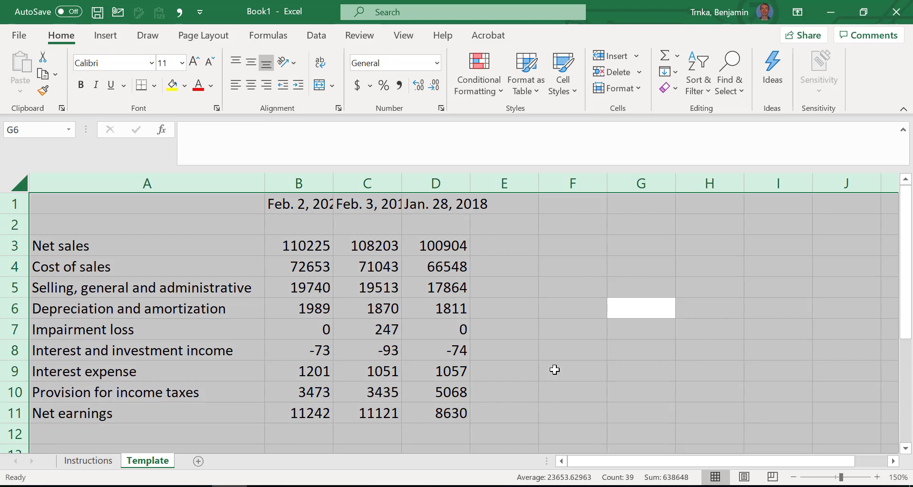
double_click(401, 184)
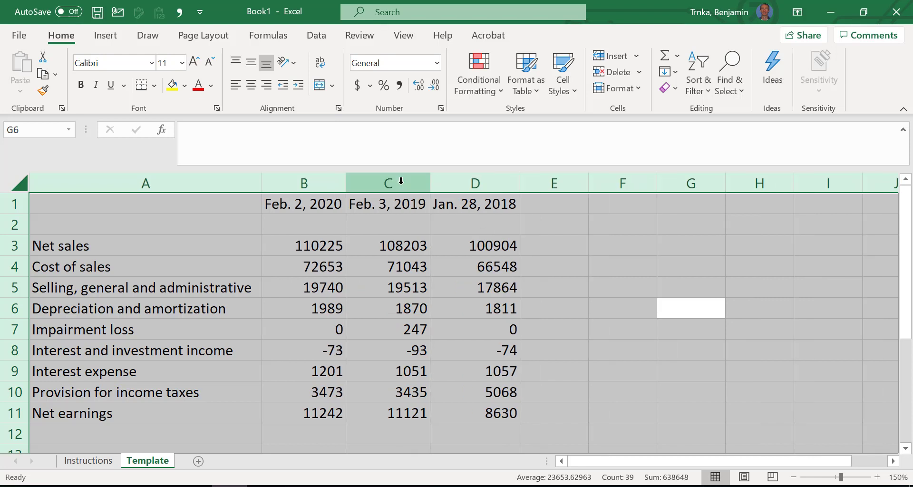
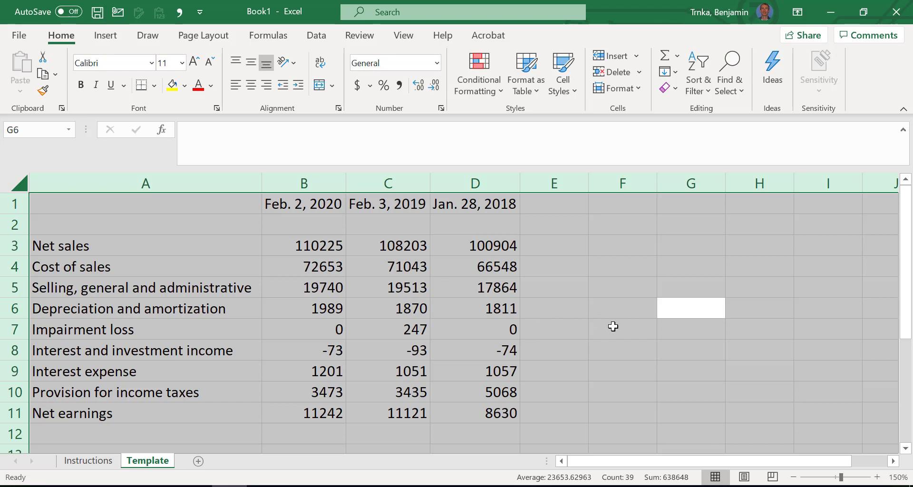
Format the data block A3:D11 in comma style with no decimal places.
left_click(406, 313)
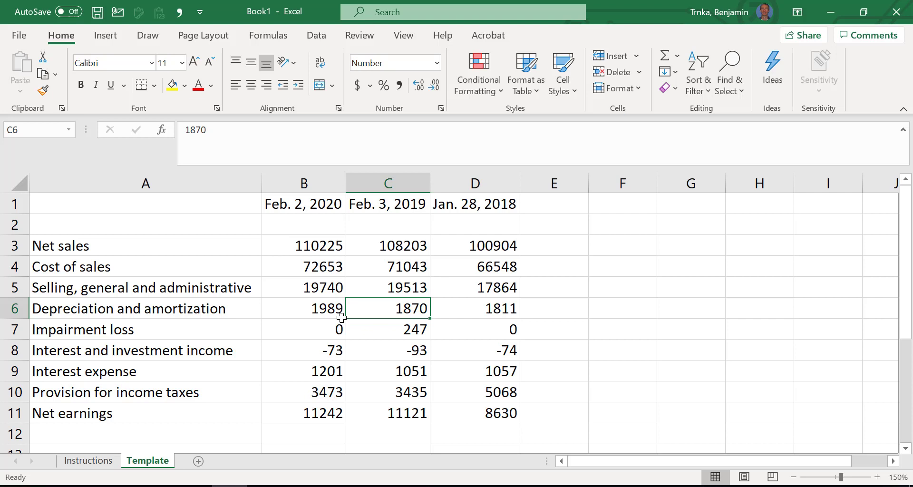
key("ctrl+a")
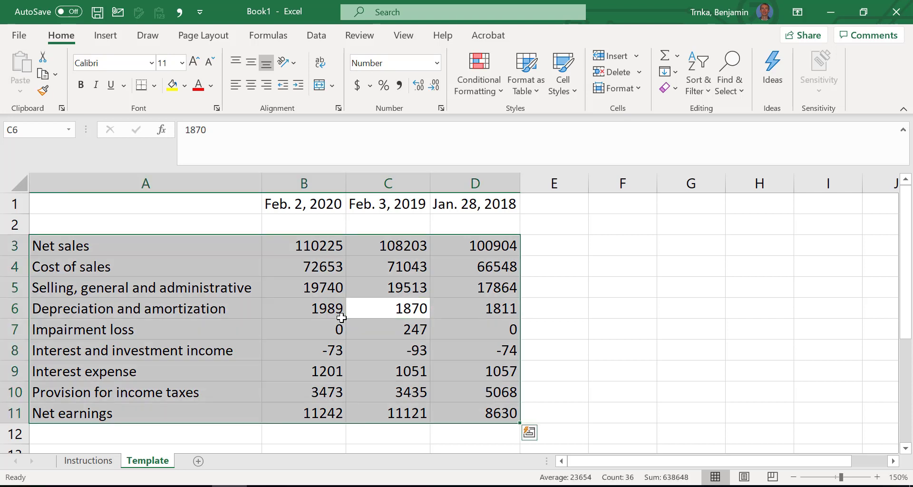
left_click(400, 90)
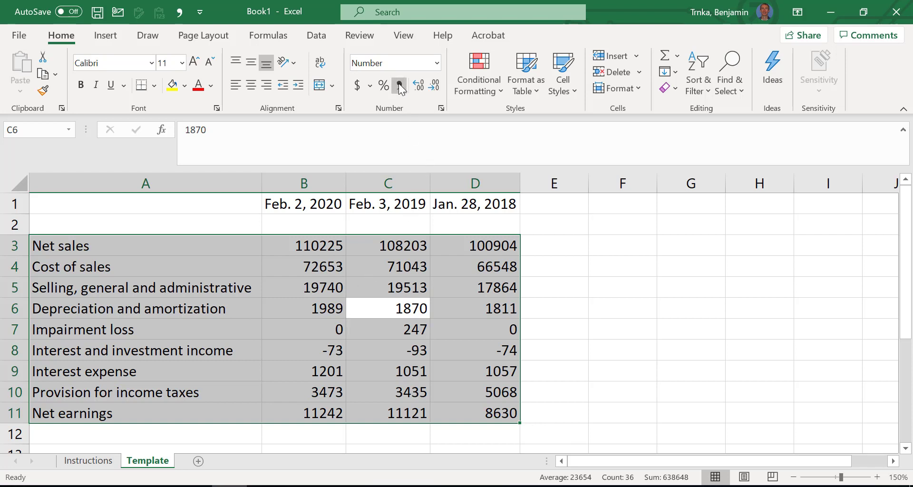
left_click(435, 86)
left_click(434, 86)
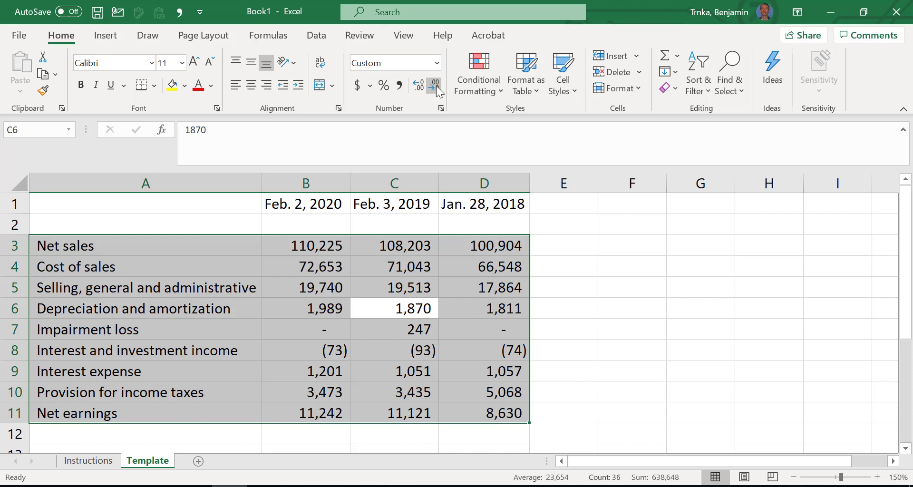
key("ctrl+a")
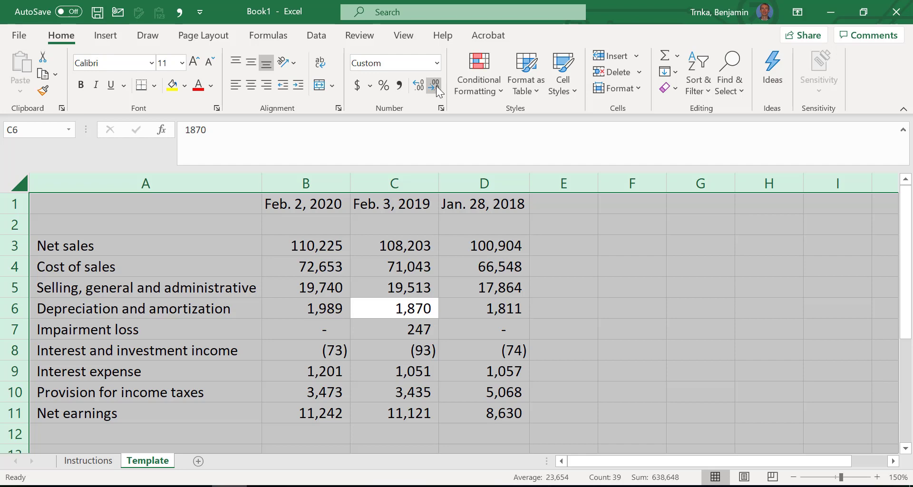
left_click(334, 274)
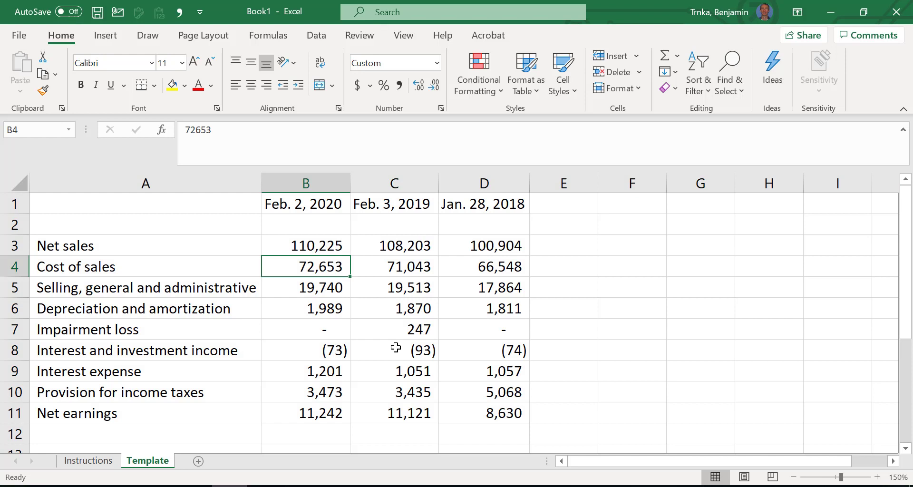
Try inserting a blank row above Selling, general and administrative, and undo the insertion.
key("Left")
key("Up")
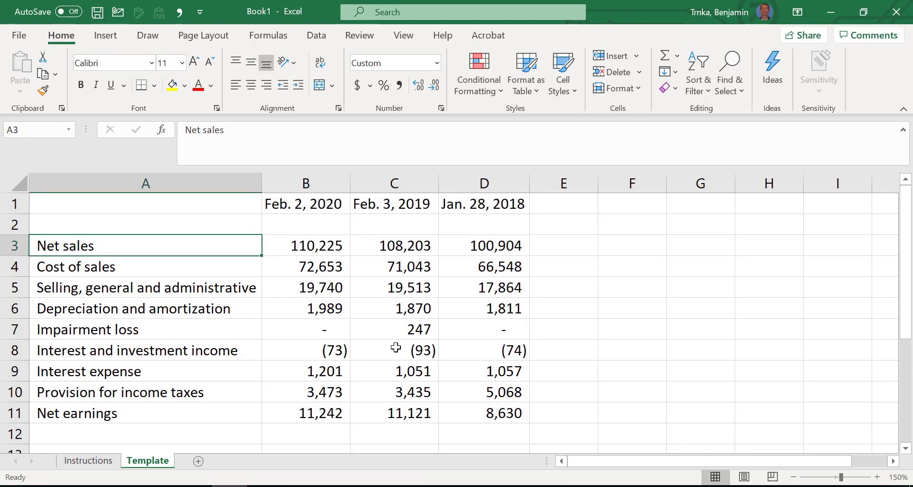
key("Down")
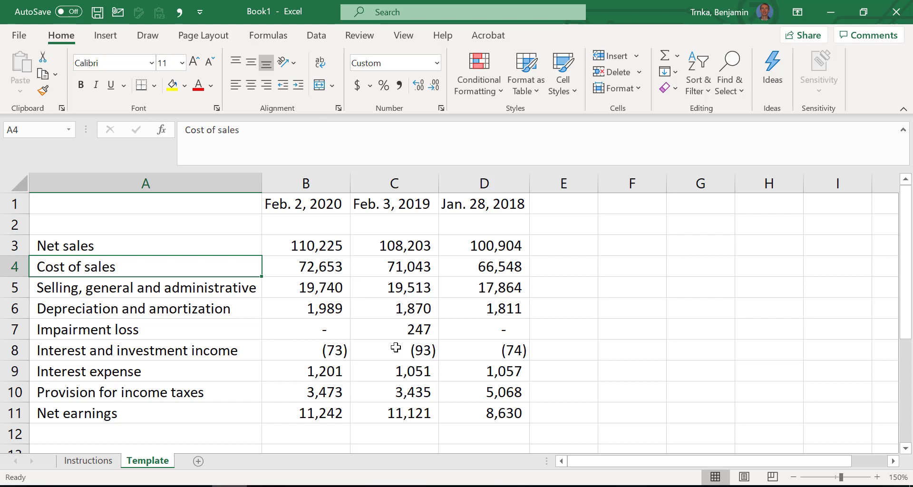
key("Down")
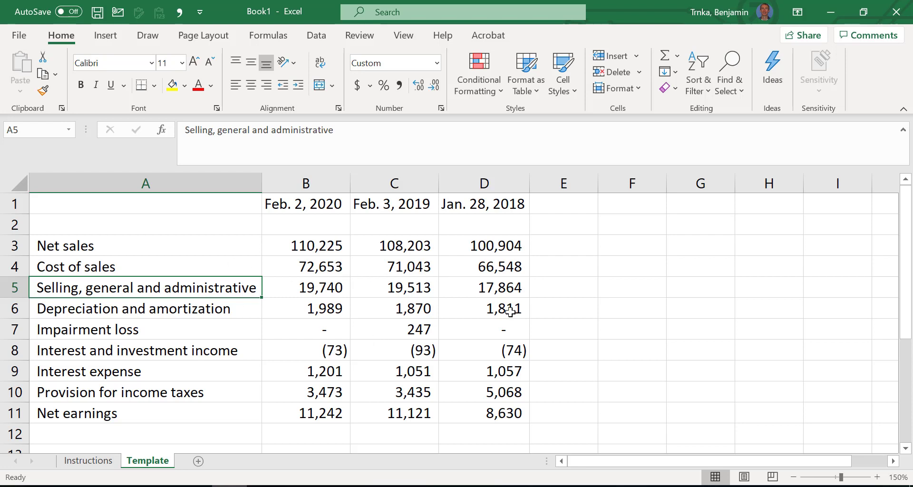
left_click(16, 289)
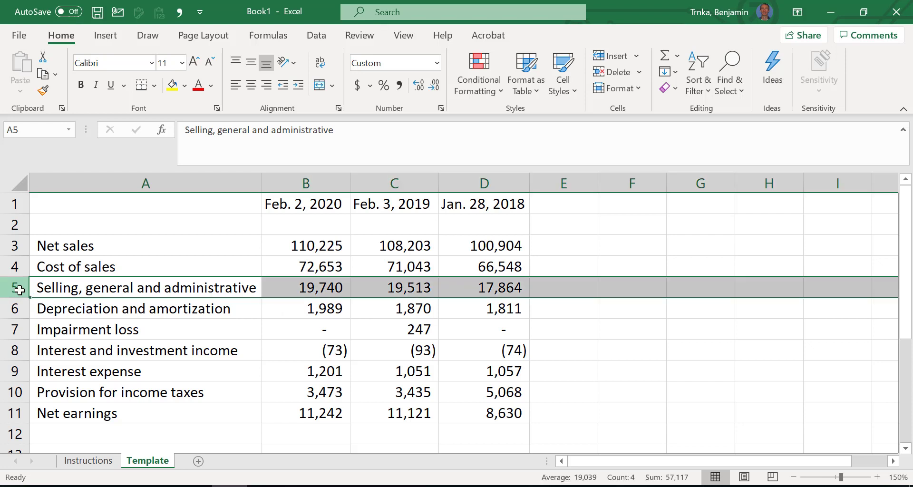
right_click(20, 291)
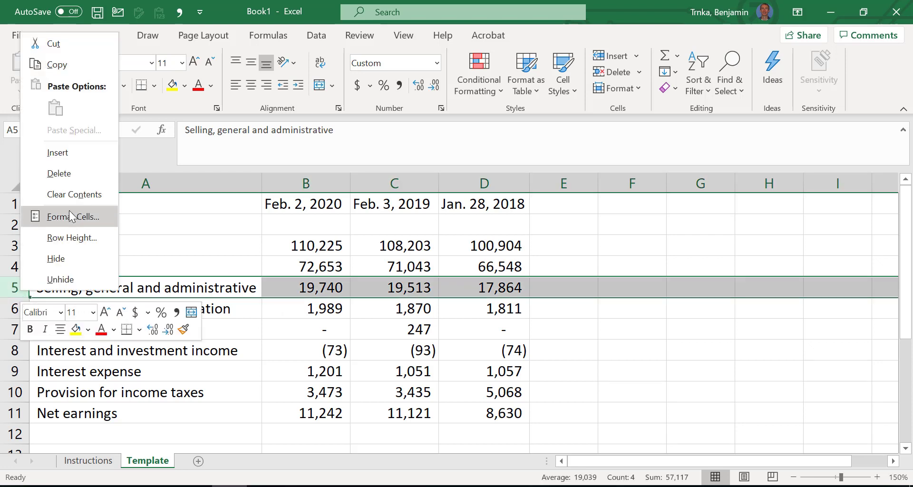
left_click(64, 158)
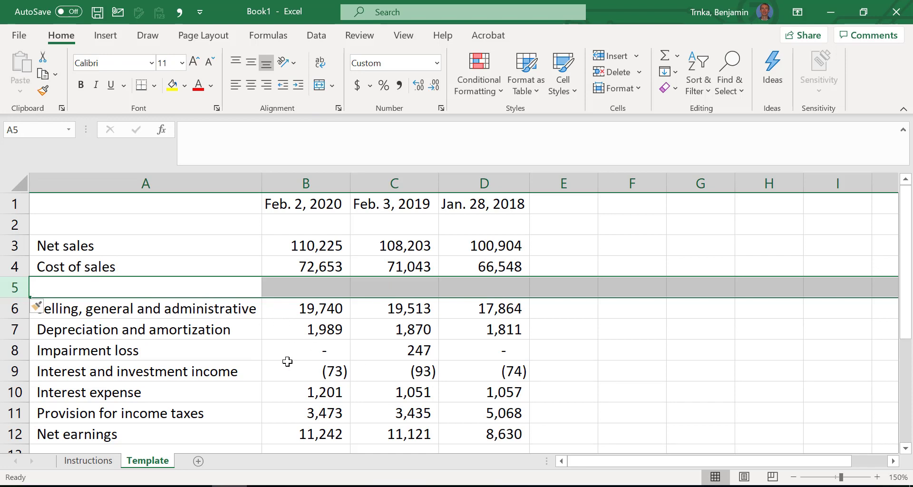
key("ctrl+z")
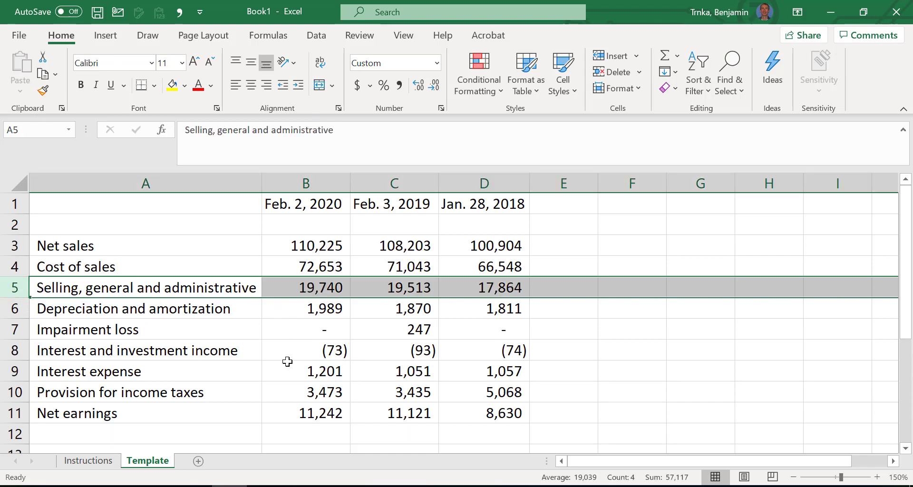
Insert a row above Selling, general and administrative and label it "Gross Profit" in A5.
key("Right")
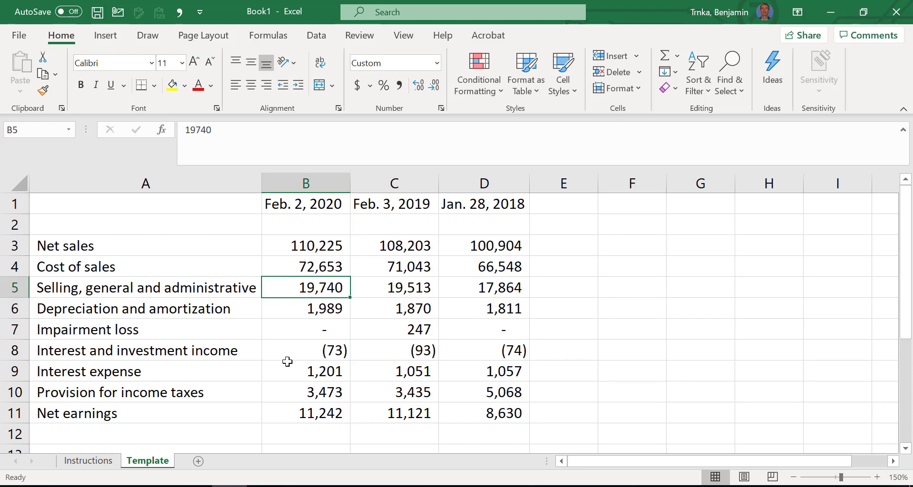
key("shift+space")
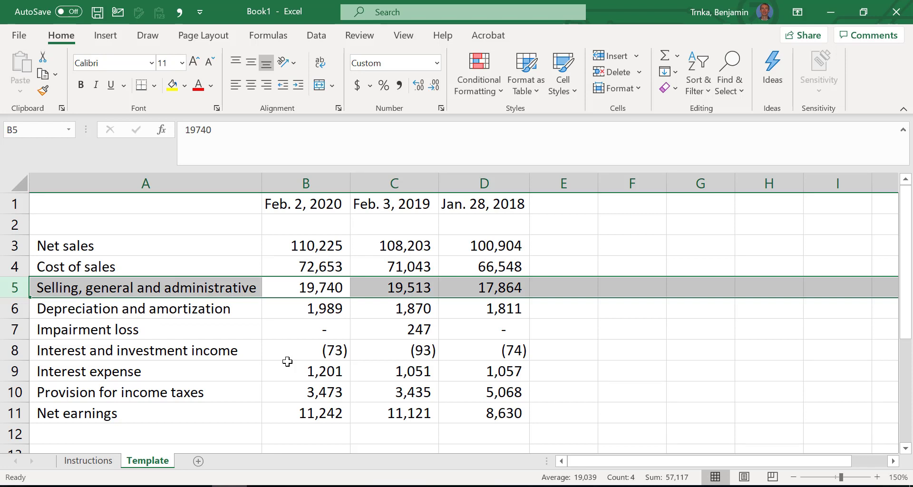
key("ctrl+shift+plus")
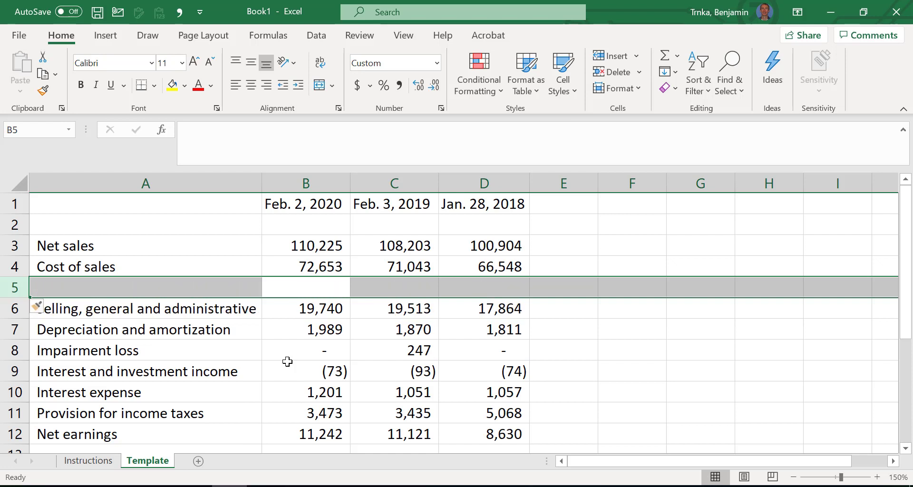
key("Left")
type("Gross")
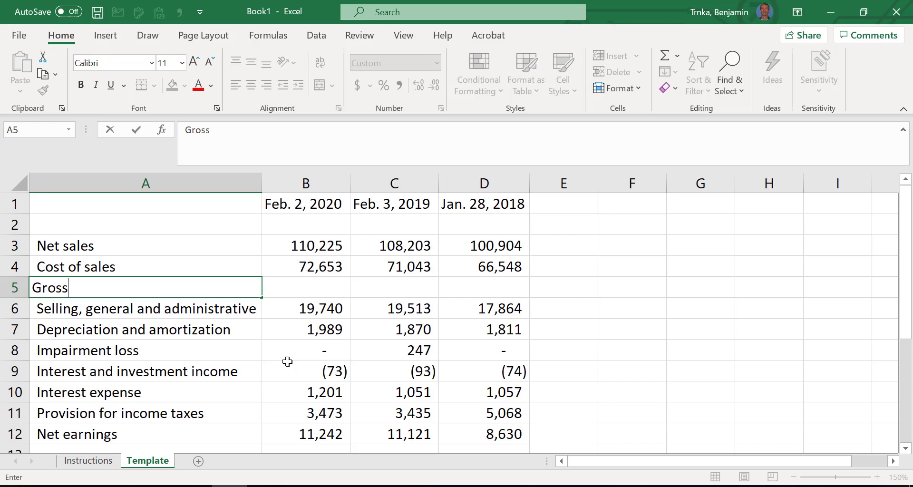
type(" Profit")
key("Return")
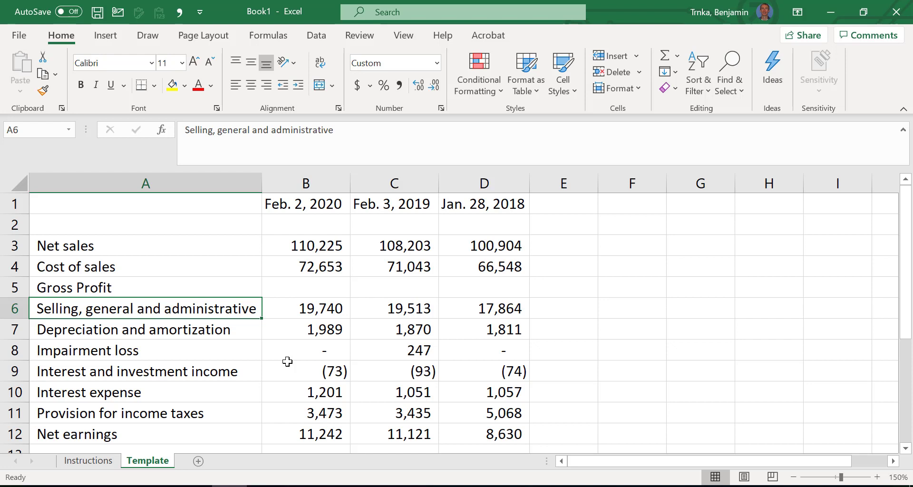
Insert an entire blank row above Interest and investment income, starting from cell A9.
key("Right")
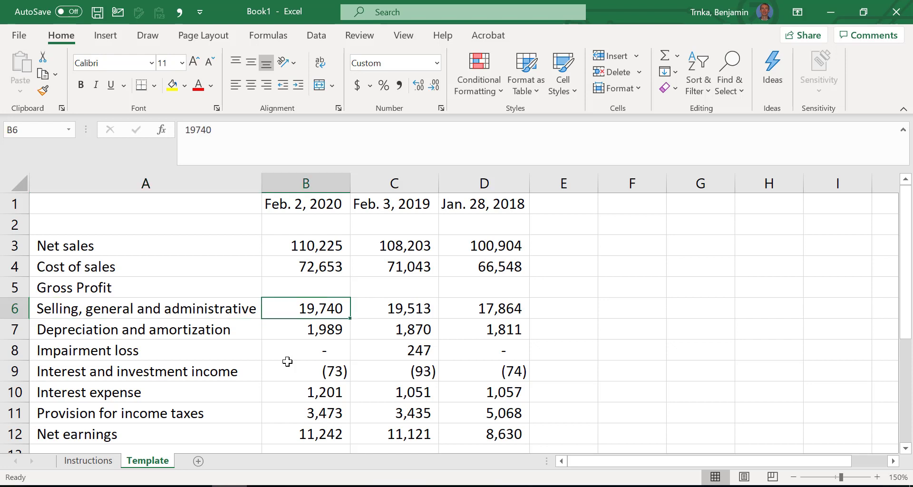
key("Up")
key("Left")
key("Down")
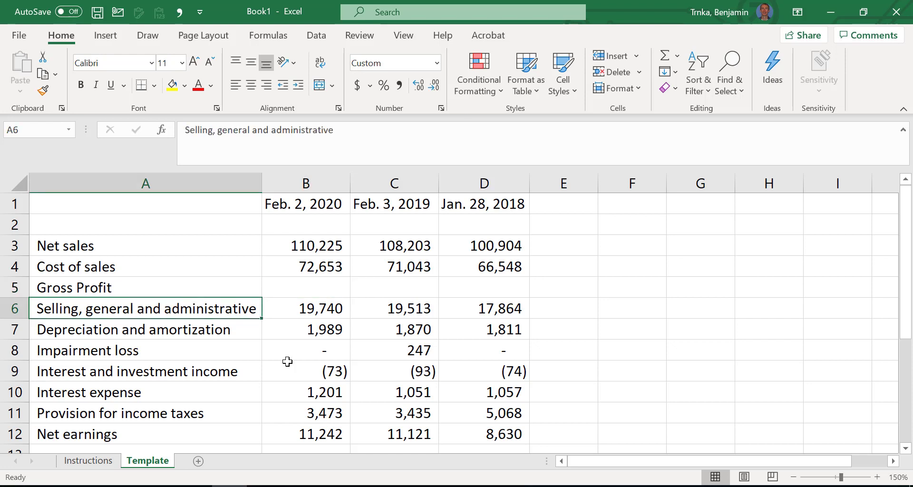
key("Down")
key("Down")
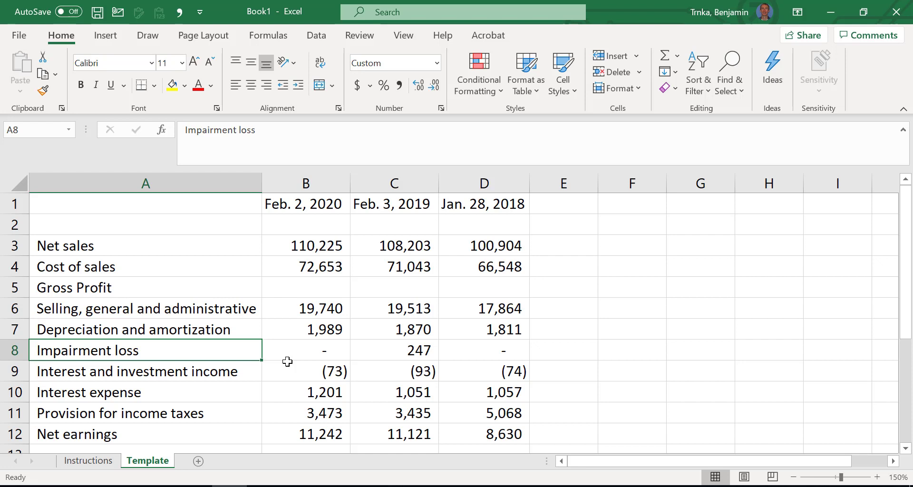
key("Down")
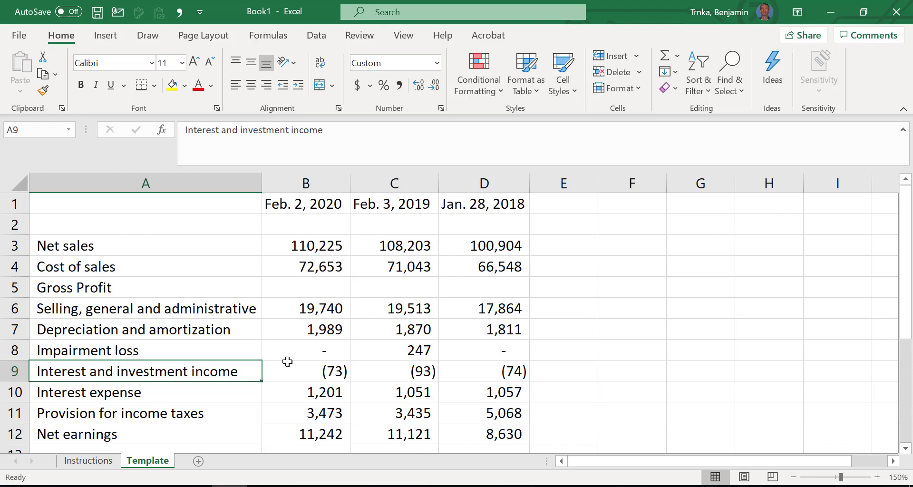
key("ctrl+shift+plus")
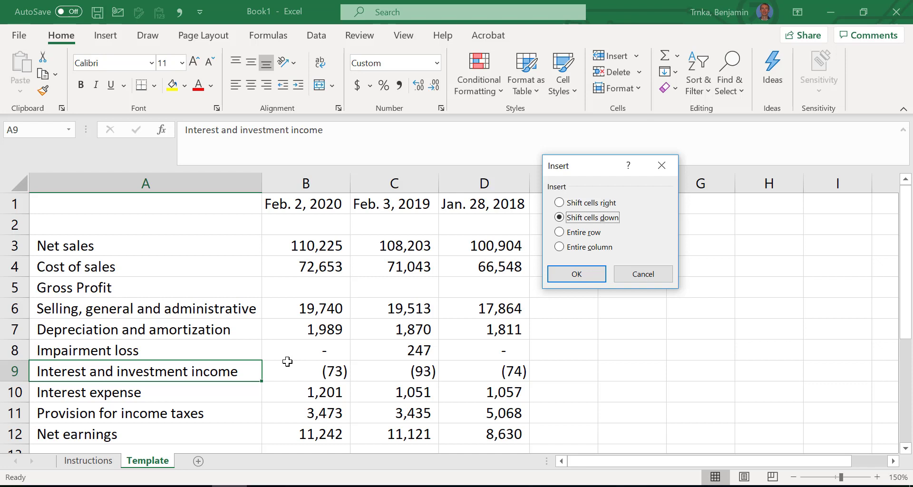
key("Down")
key("Down")
key("Up")
key("Up")
key("Up")
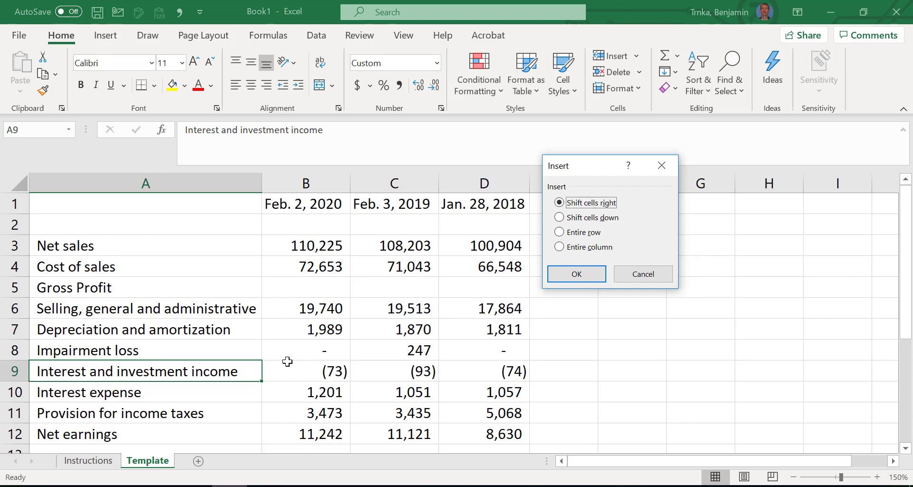
key("Down")
key("Down")
key("Down")
key("Up")
key("Up")
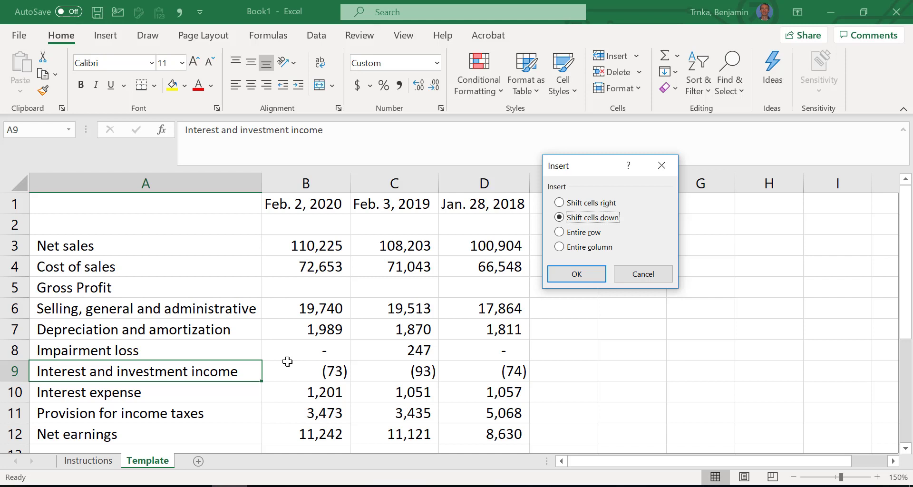
key("Up")
key("Down")
key("Down")
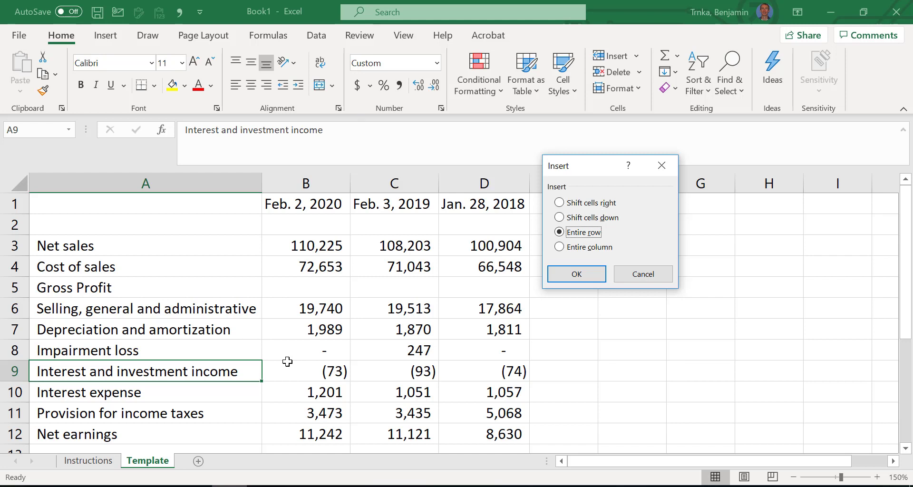
key("Return")
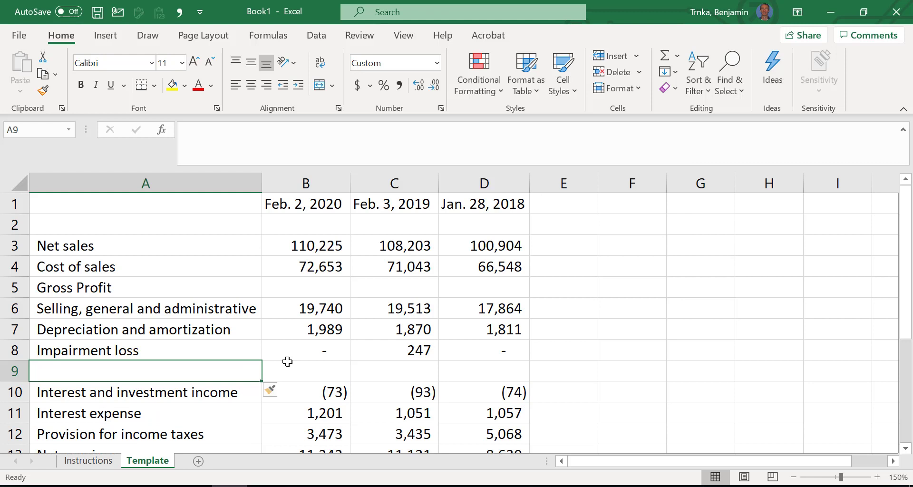
Label the blank row below Impairment loss "Operating Income" in A9.
type("Operating Income")
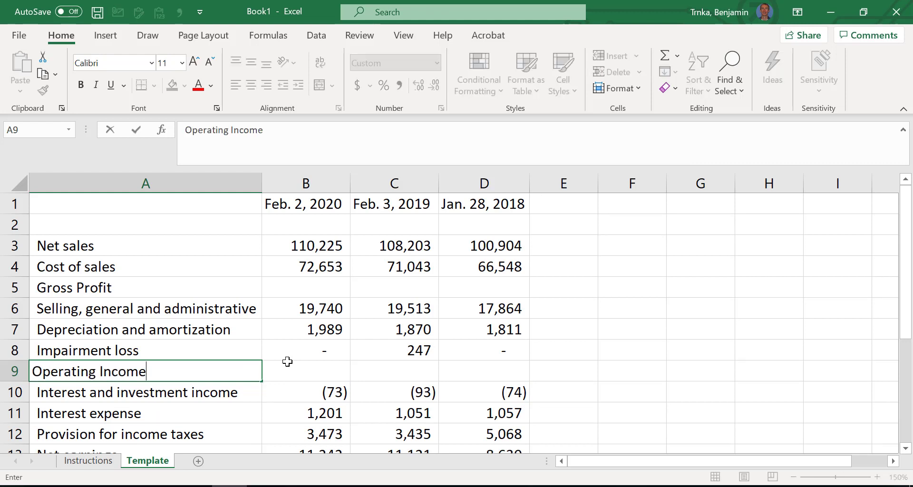
key("Return")
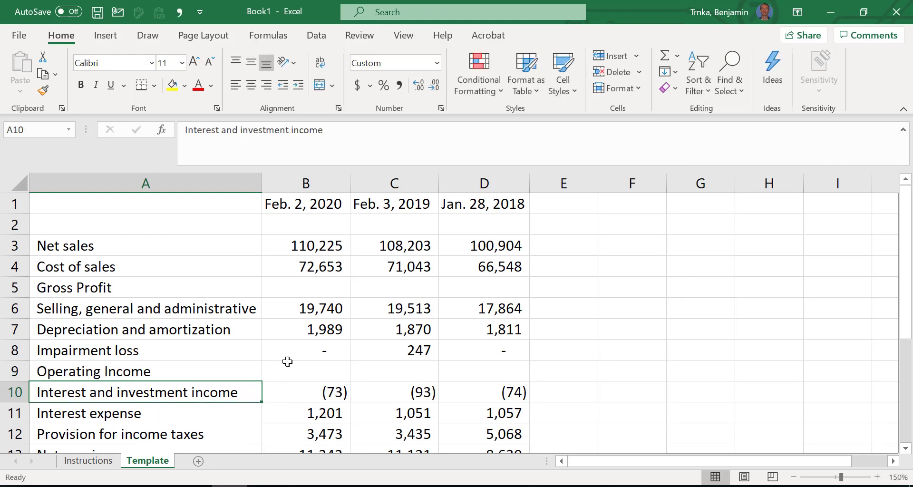
key("Up")
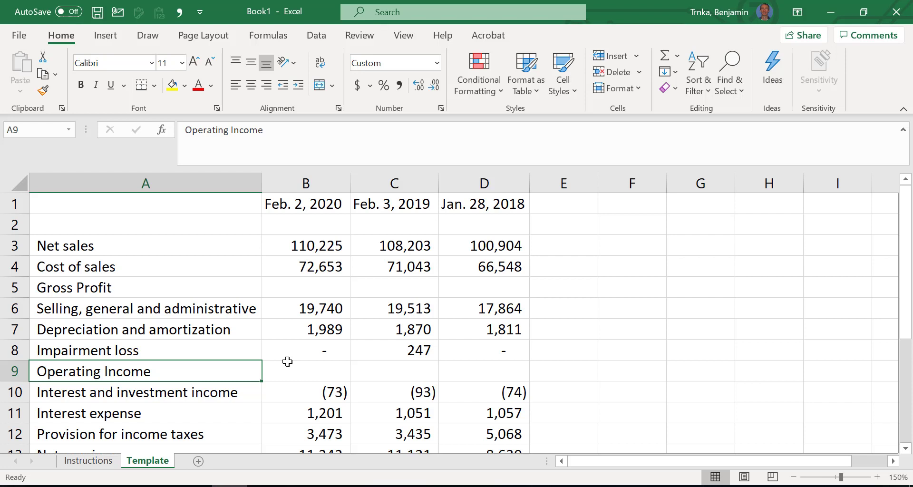
Insert a row above Provision for income taxes and label it "Pretax Income" in A12.
scroll(301, 388, "down", 1)
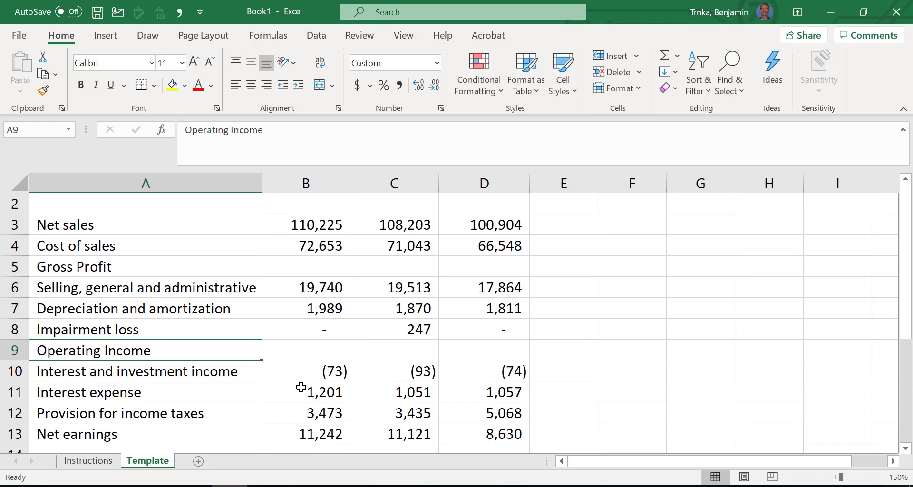
key("Down")
key("Down")
key("Down")
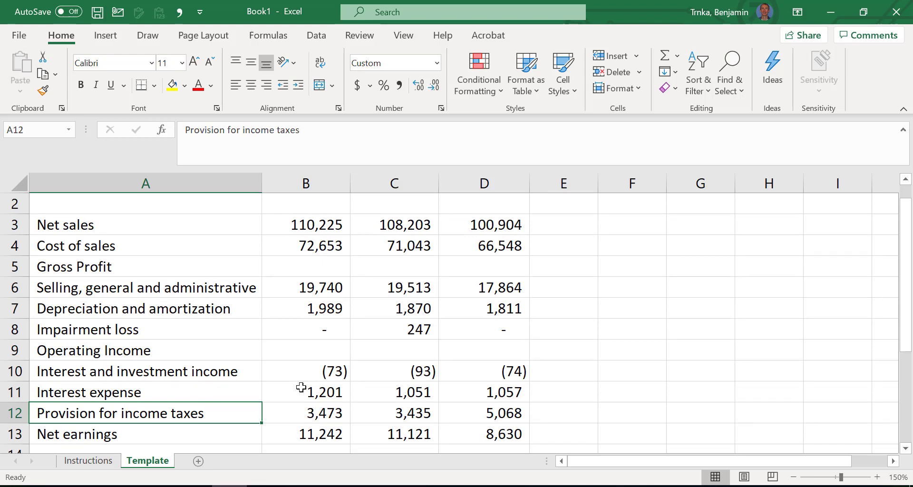
key("shift+space")
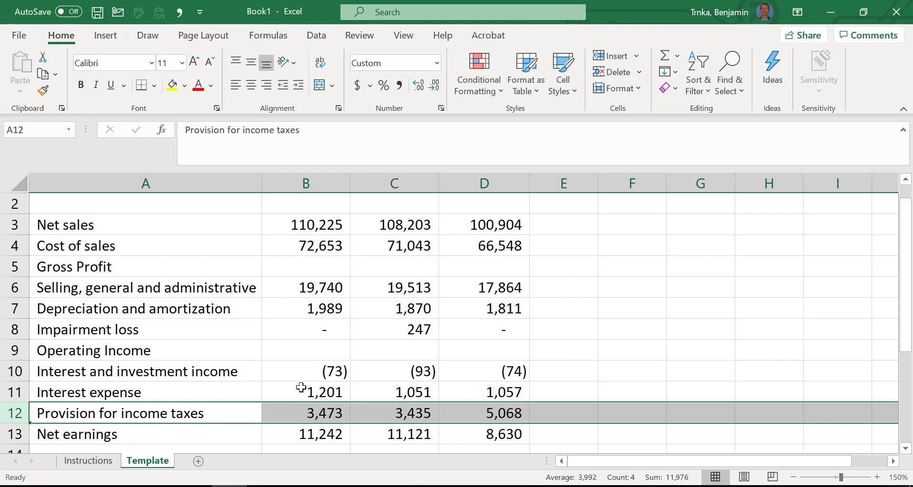
key("ctrl+shift+plus")
key("shift+BackSpace")
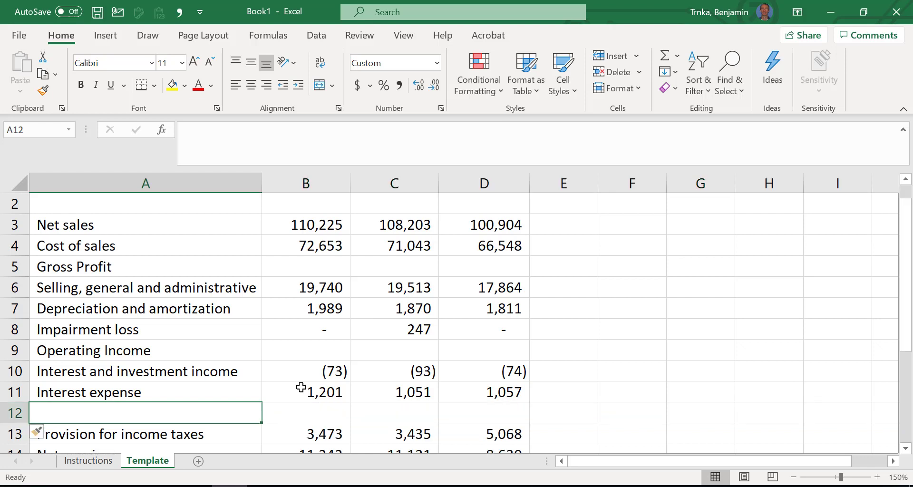
type("P")
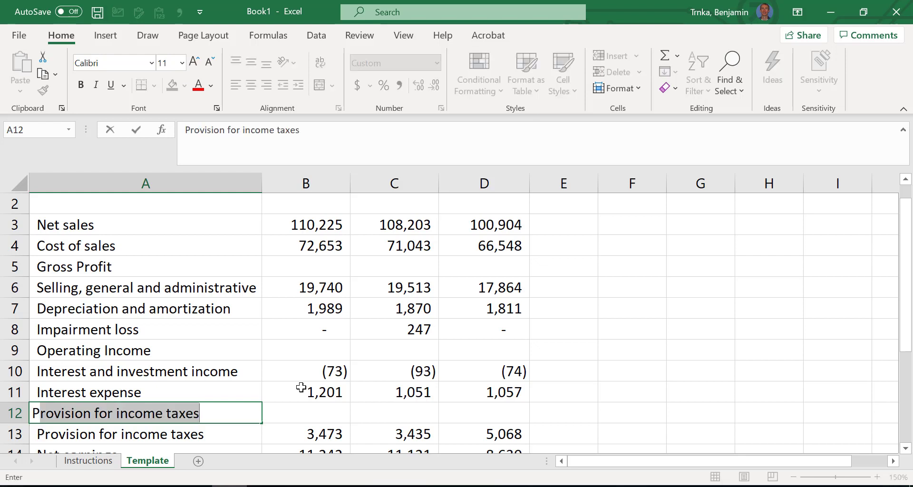
type("retax Income")
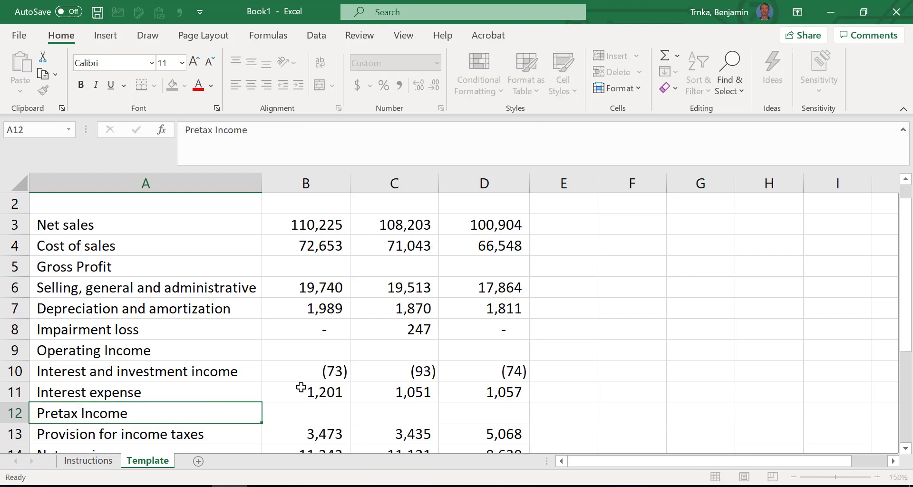
key("Return")
key("Up")
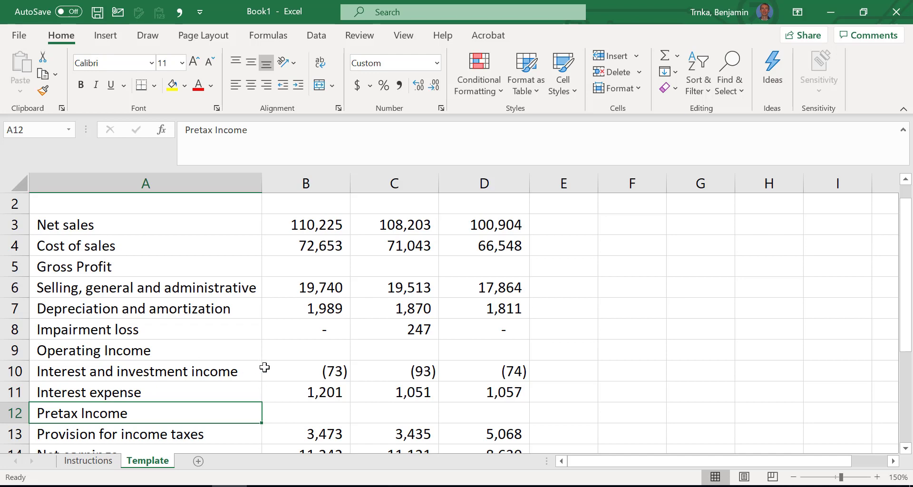
scroll(263, 367, "down", 1)
left_click(176, 395)
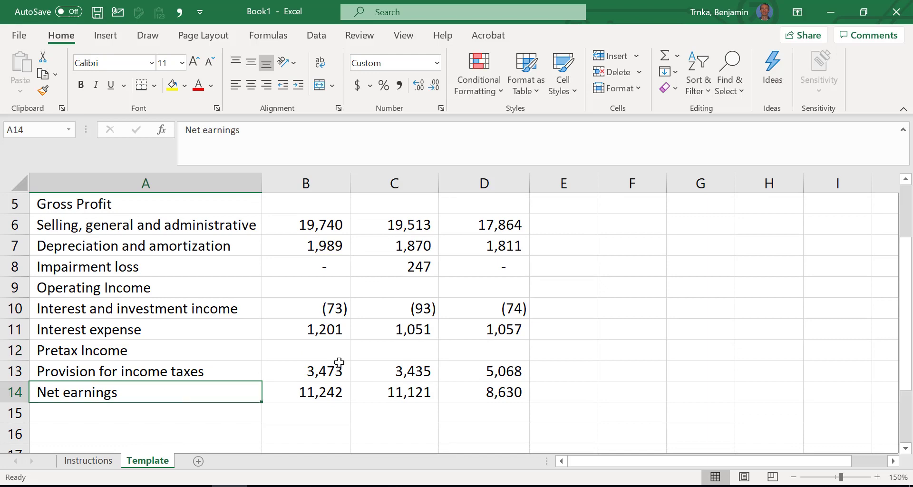
scroll(350, 365, "up", 1)
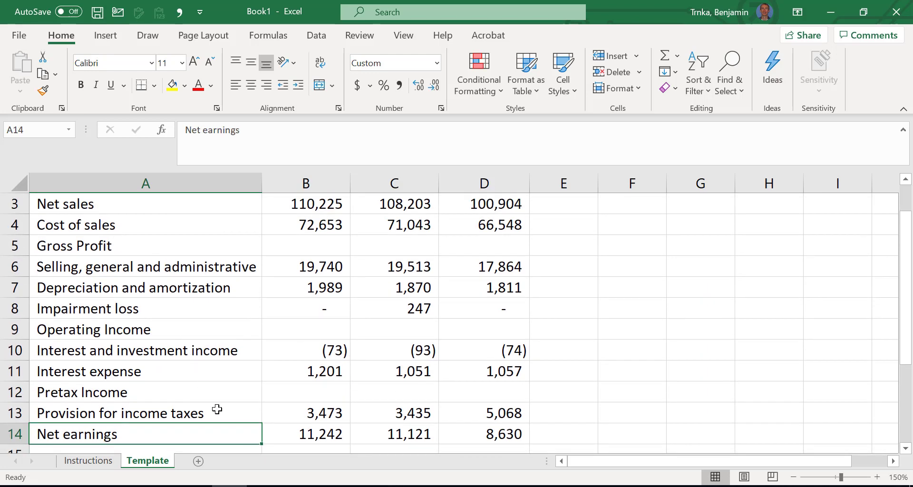
scroll(356, 337, "up", 1)
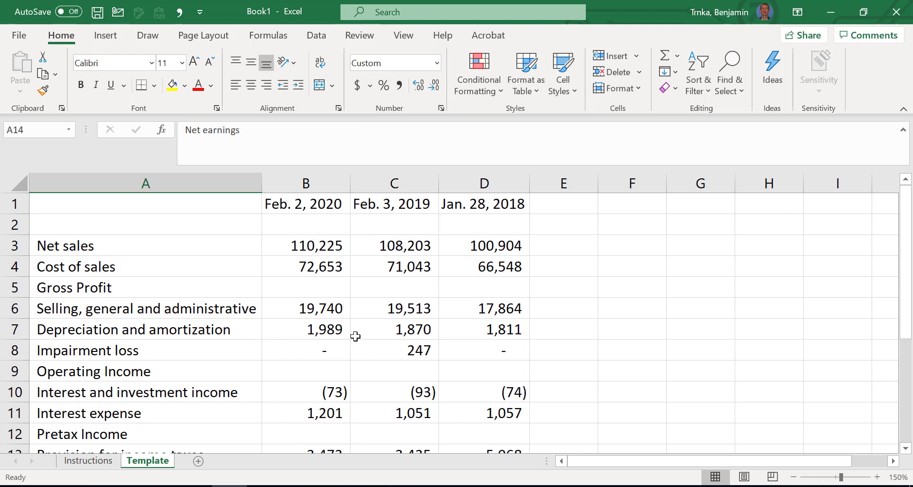
Calculate Gross Profit for Feb. 2, 2020 in B5 as net sales minus cost of sales with =B3-B4.
left_click(283, 288)
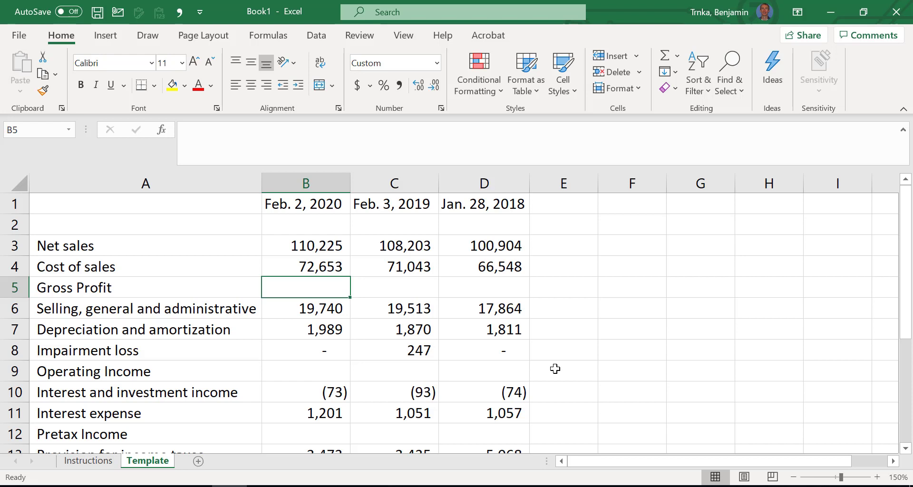
type("=")
key("Up")
key("Up")
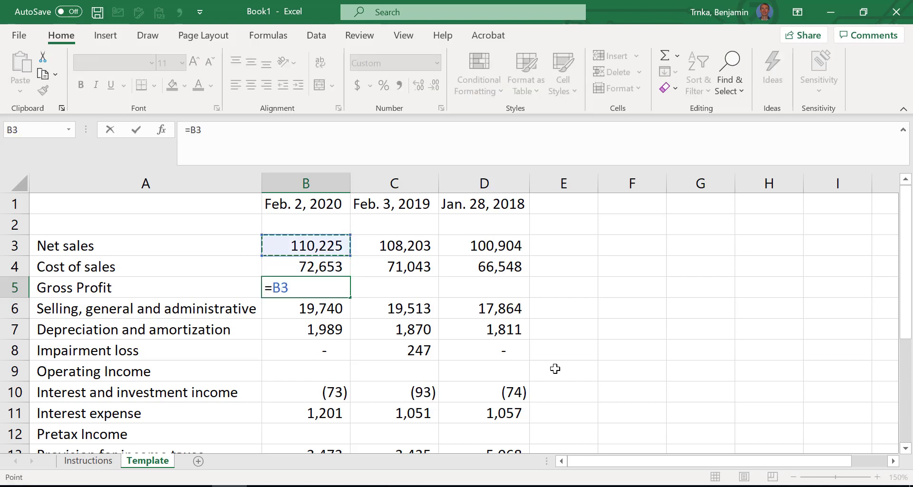
type("-")
key("Up")
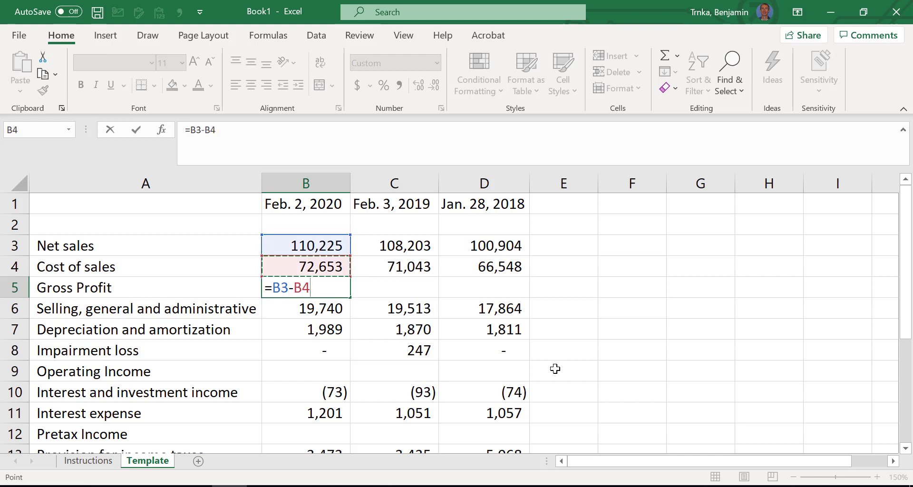
key("Return")
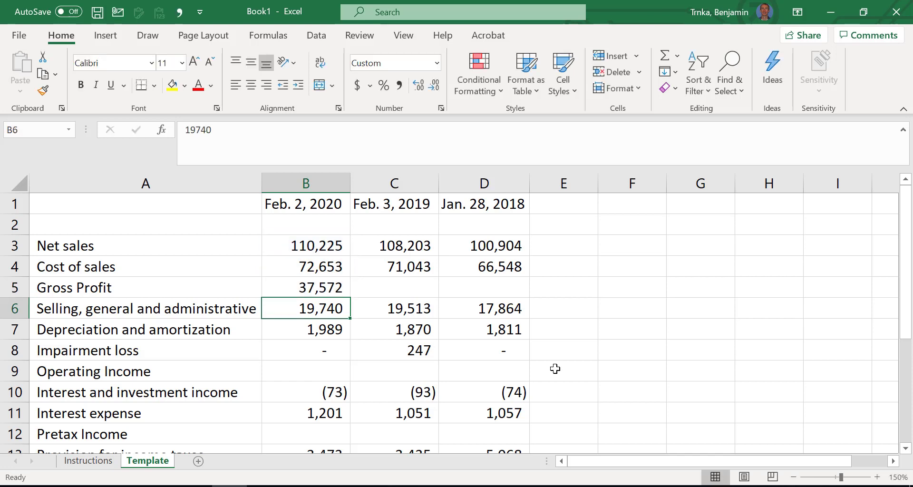
key("Up")
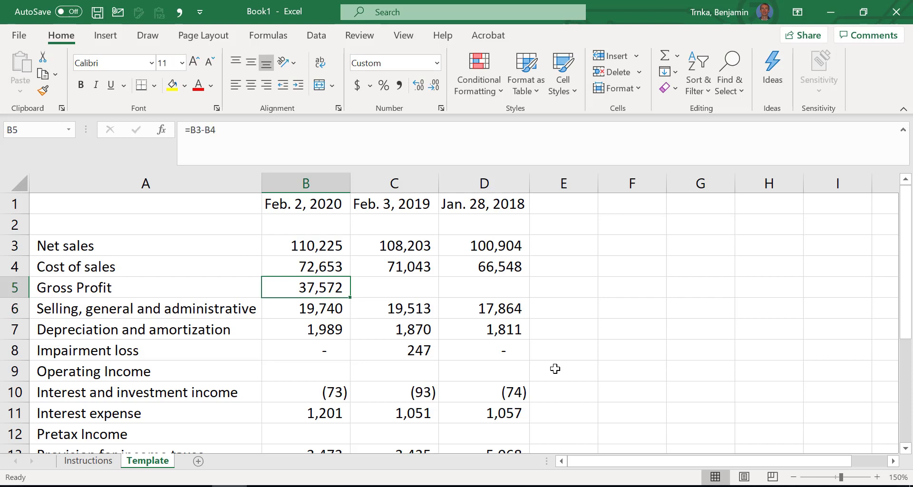
key("Right")
type("=")
key("Up")
key("Up")
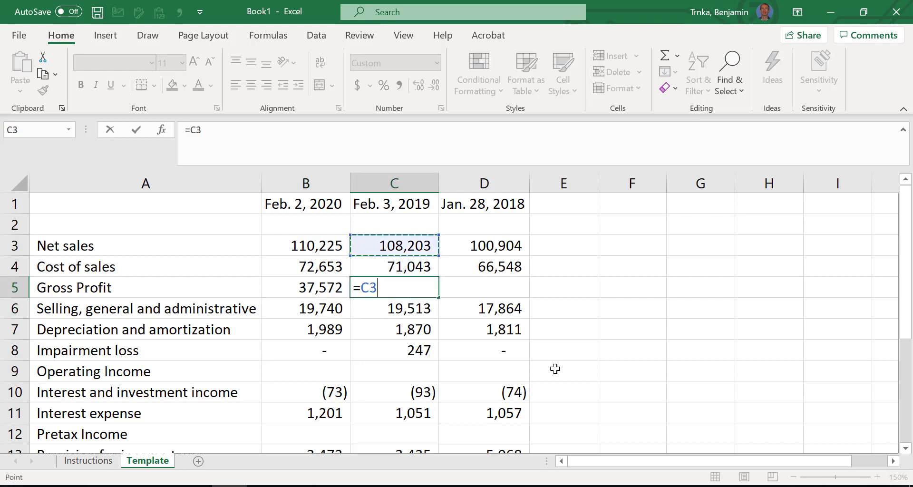
key("Escape")
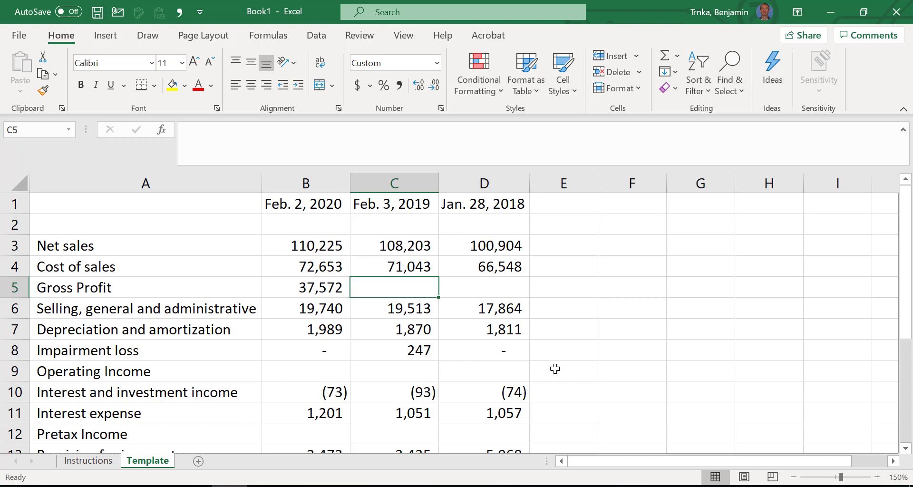
Copy the Gross Profit formula from B5 and paste it into C5 and D5.
key("Left")
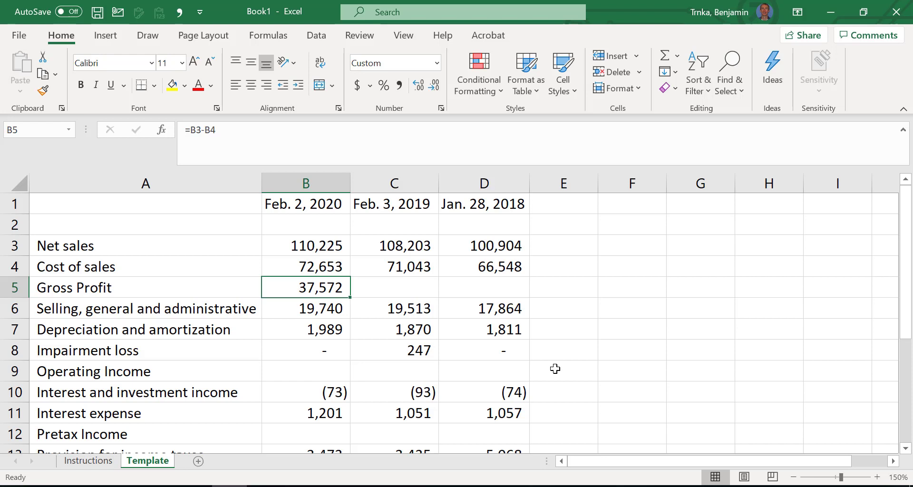
key("ctrl+c")
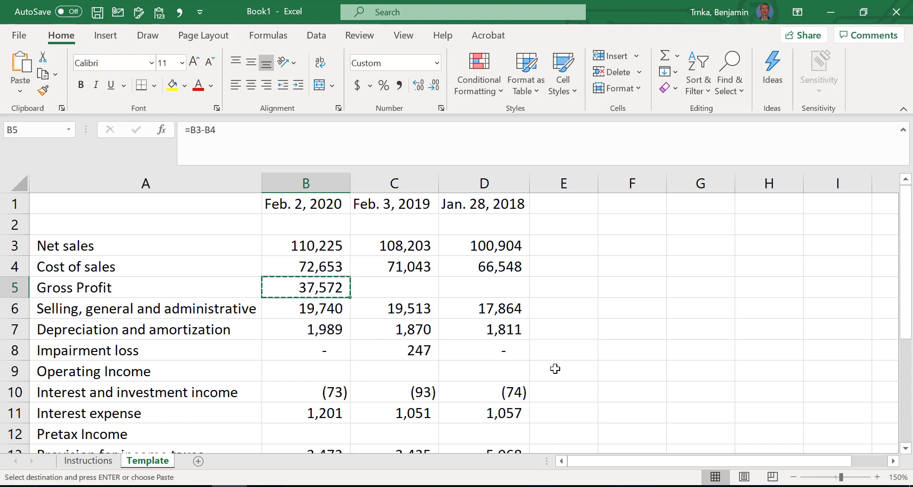
key("Right")
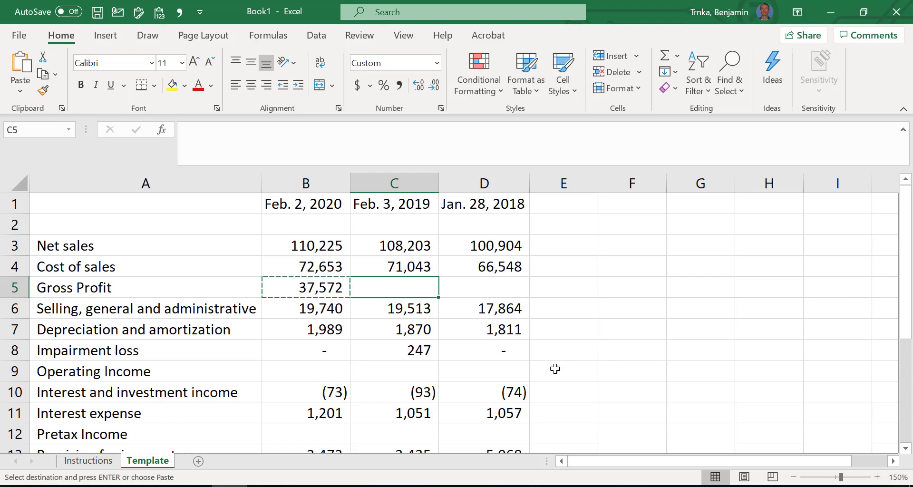
key("ctrl+v")
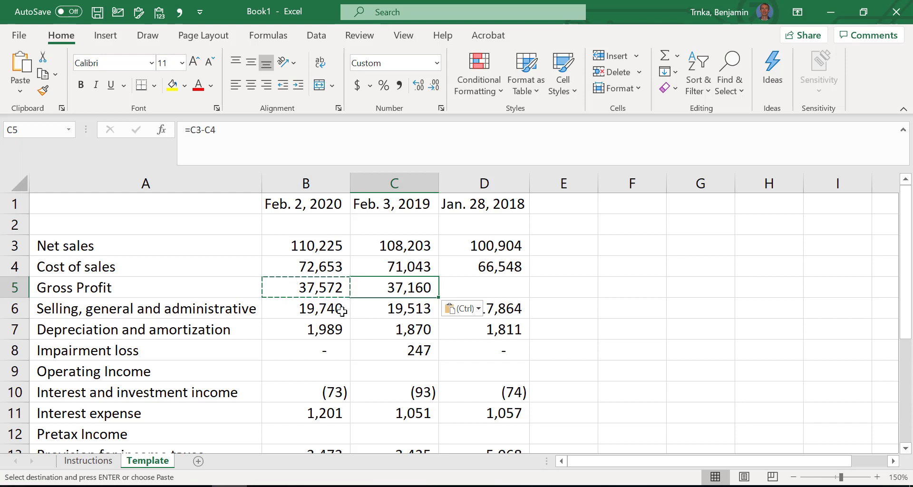
key("Right")
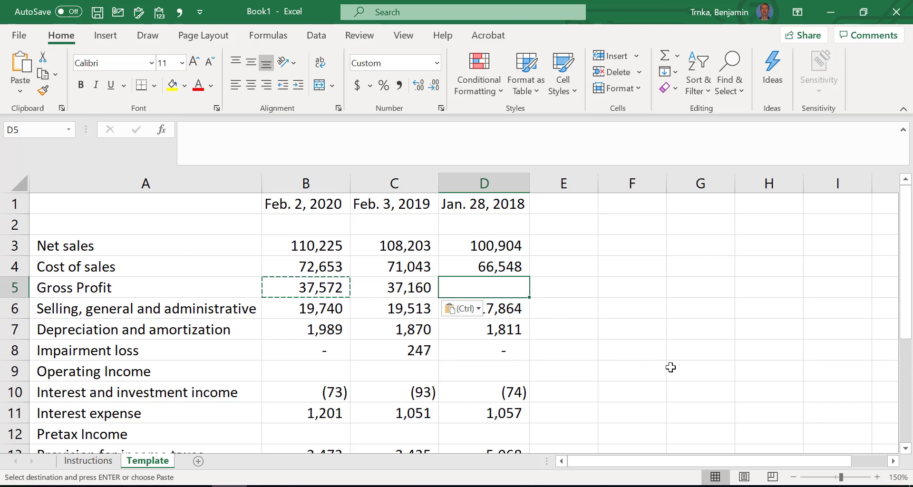
key("ctrl+v")
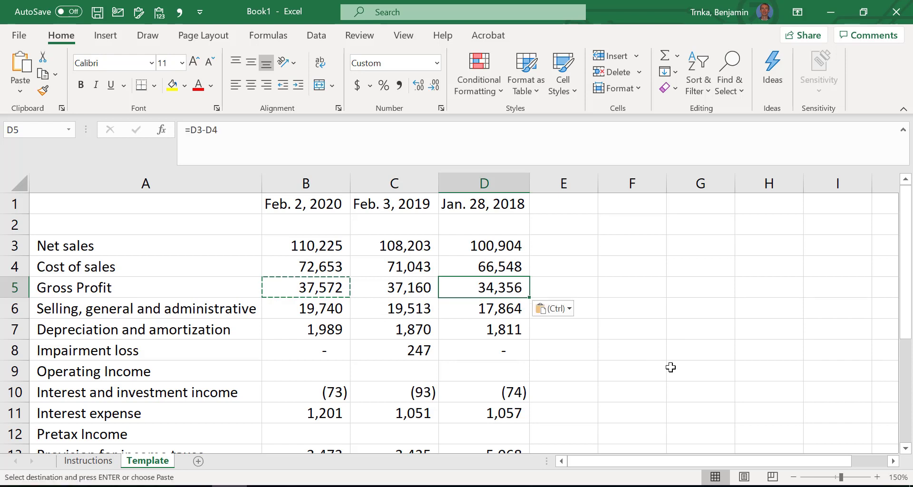
Inspect which cells the Gross Profit formula in D5 refers to, leaving the formula as it is.
double_click(500, 287)
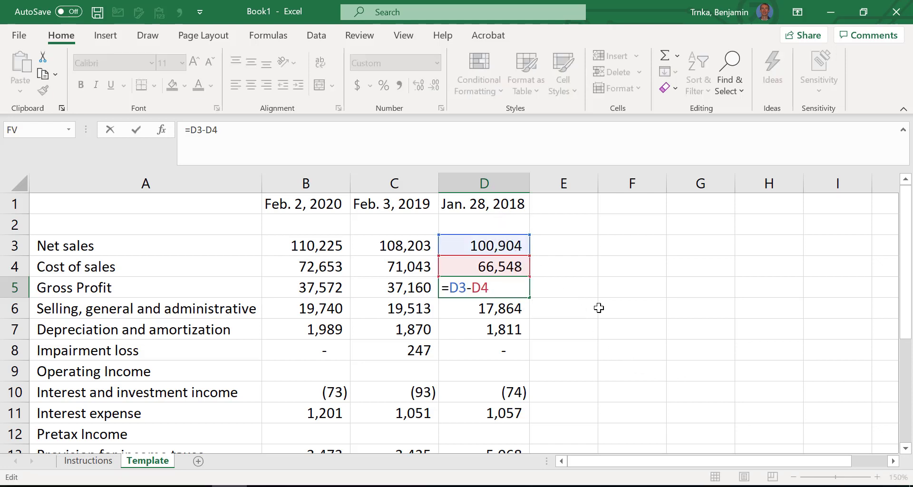
key("ctrl+Return")
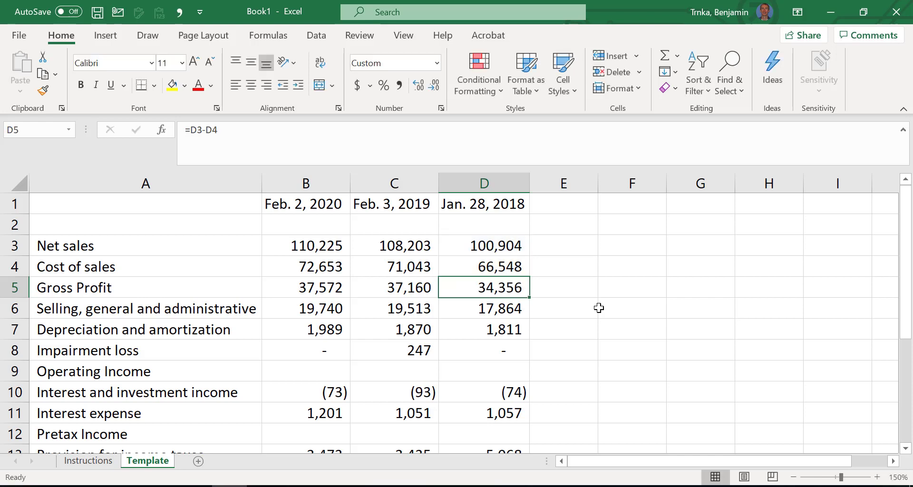
right_click(511, 295)
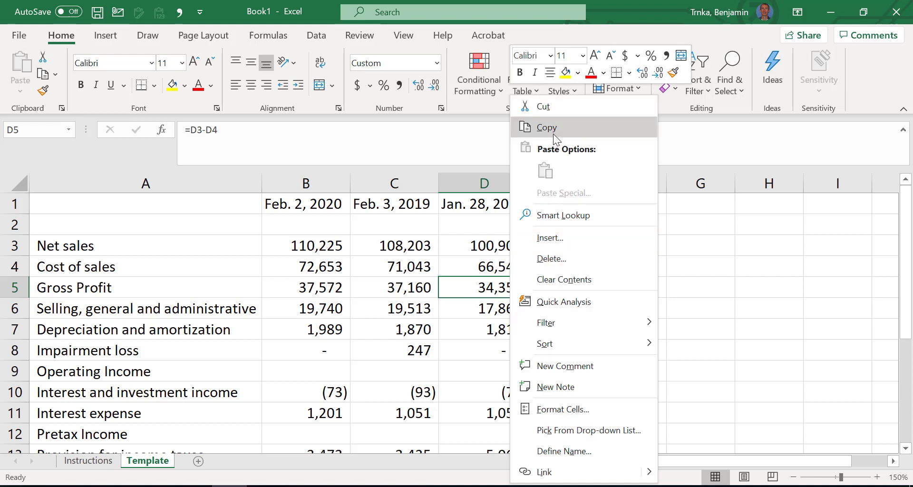
left_click(450, 290)
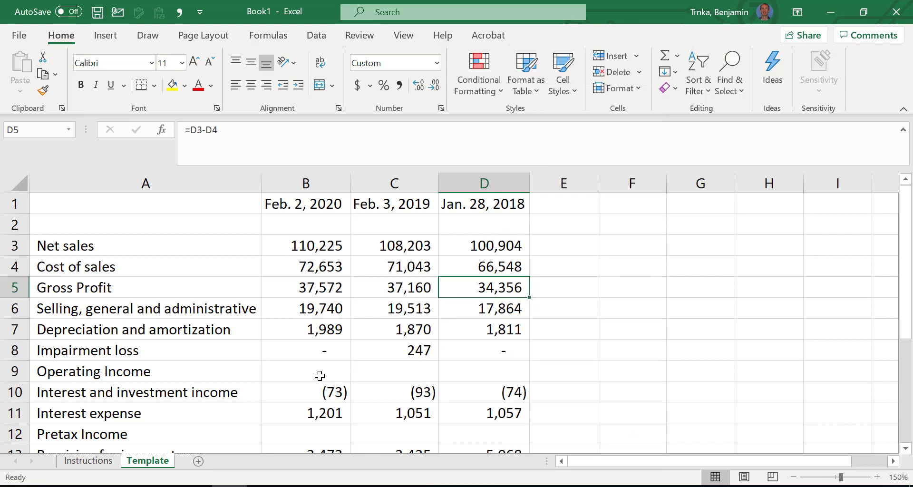
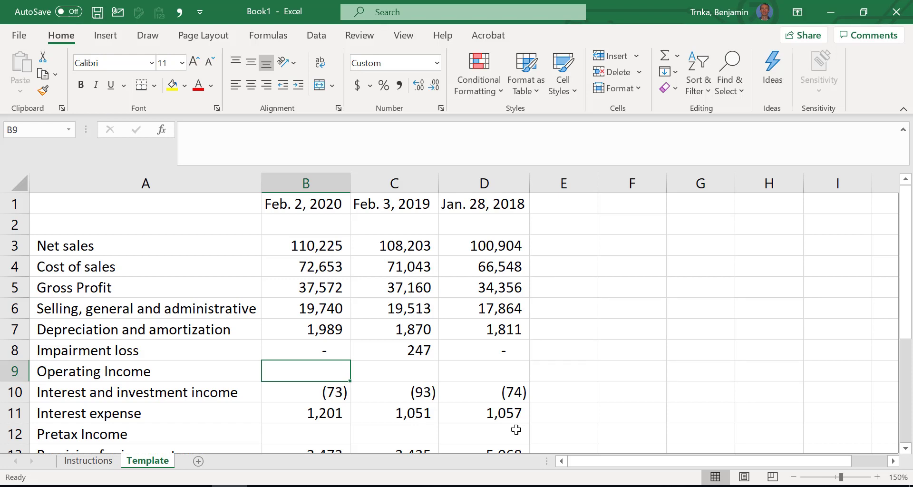
Calculate Operating Income for Feb. 2, 2020 in B9 with the formula =B5-B6-B7-B8.
type("=")
key("Up")
key("Up")
key("Up")
key("Up")
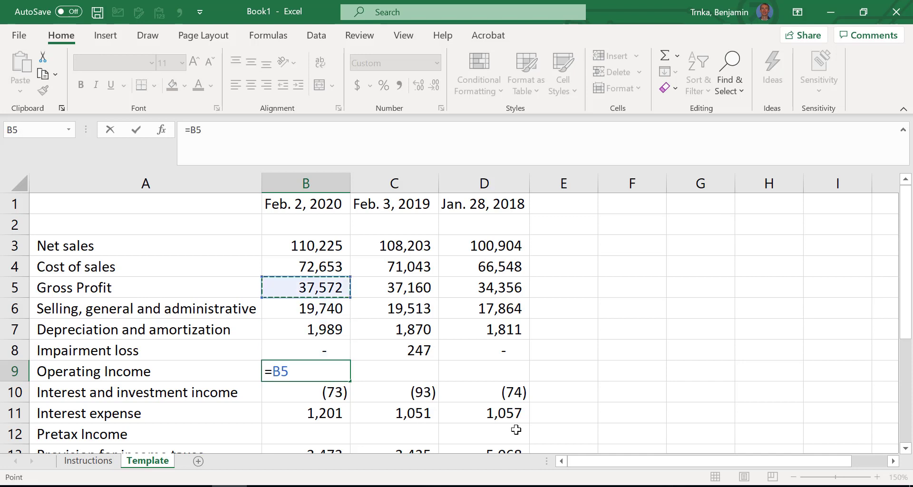
type("-")
key("Up")
key("Up")
key("Up")
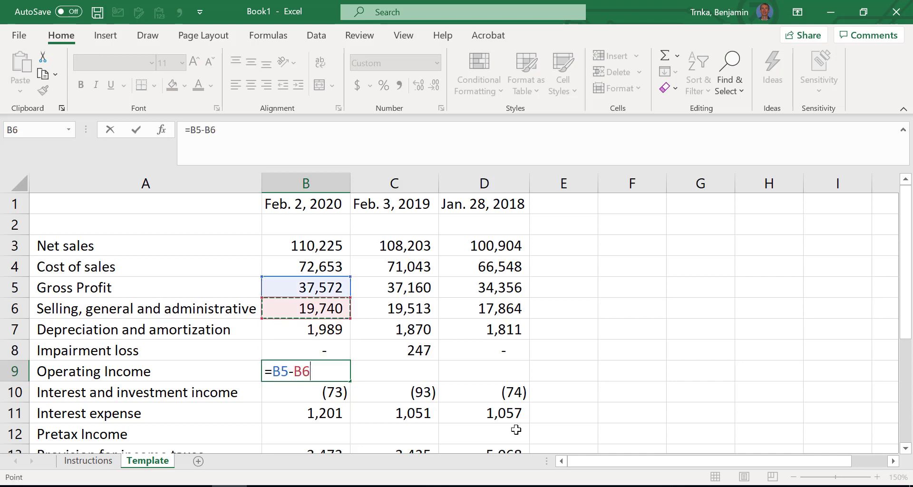
type("-")
key("Up")
key("Up")
type("-")
key("Up")
key("Return")
key("Up")
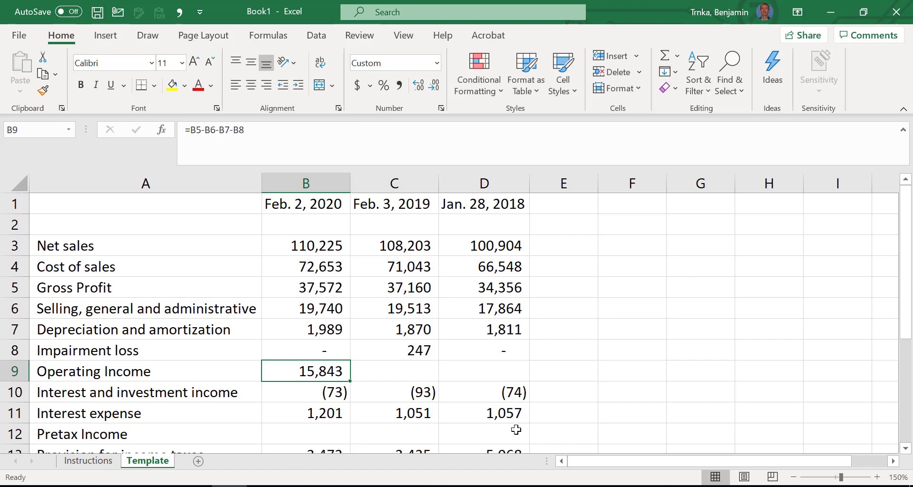
Copy the Operating Income formula from B9 and paste it across B9:D9 to cover the other two years.
key("Right")
key("Right")
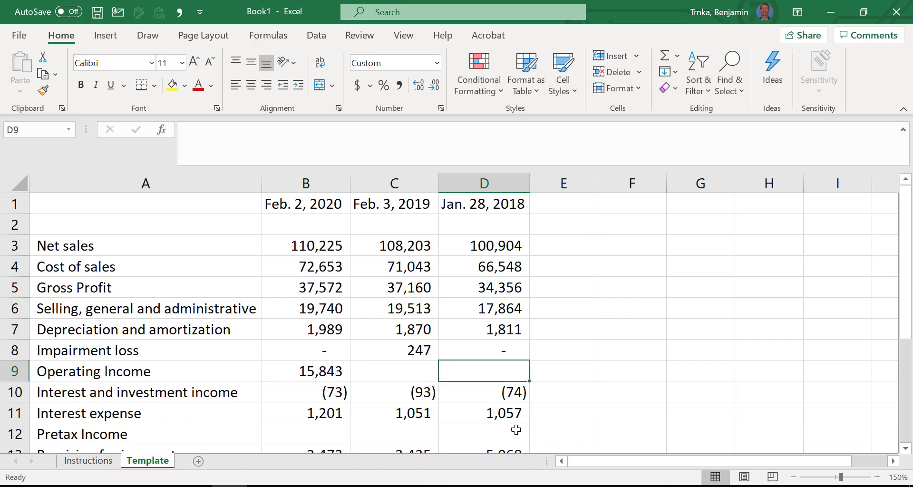
key("Left")
key("Left")
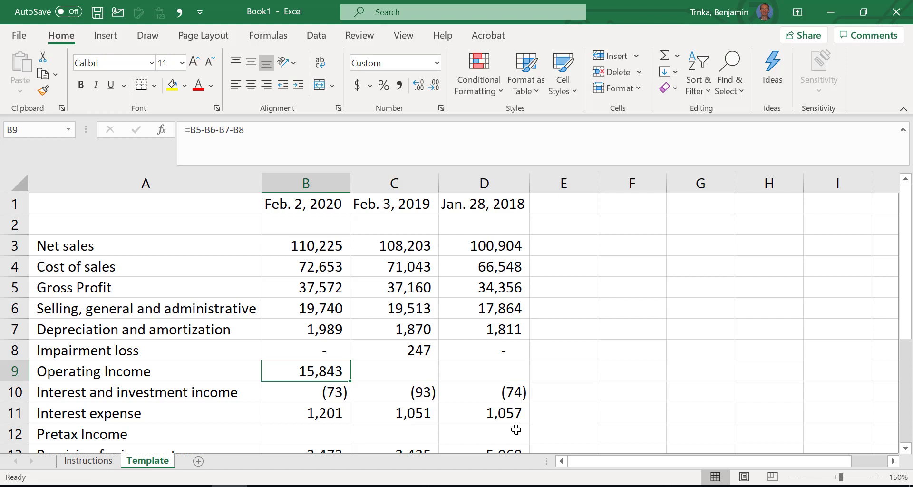
key("ctrl+c")
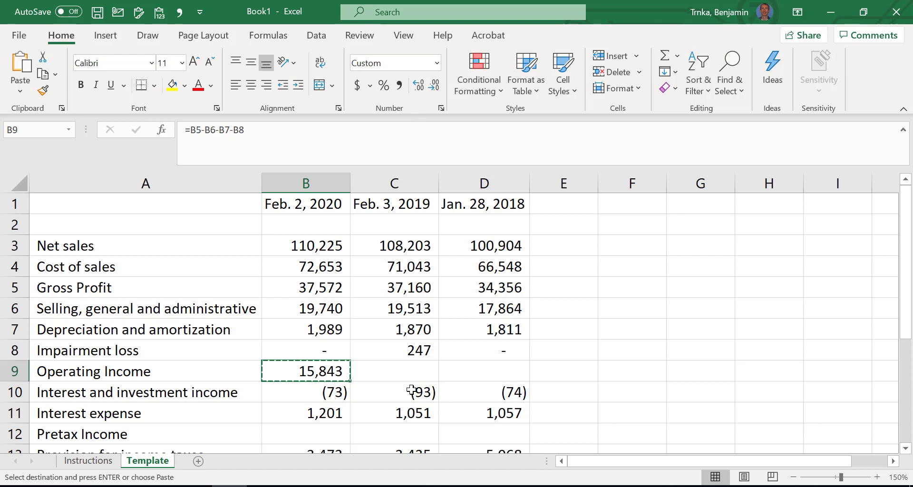
key("shift+Right")
key("shift+Right")
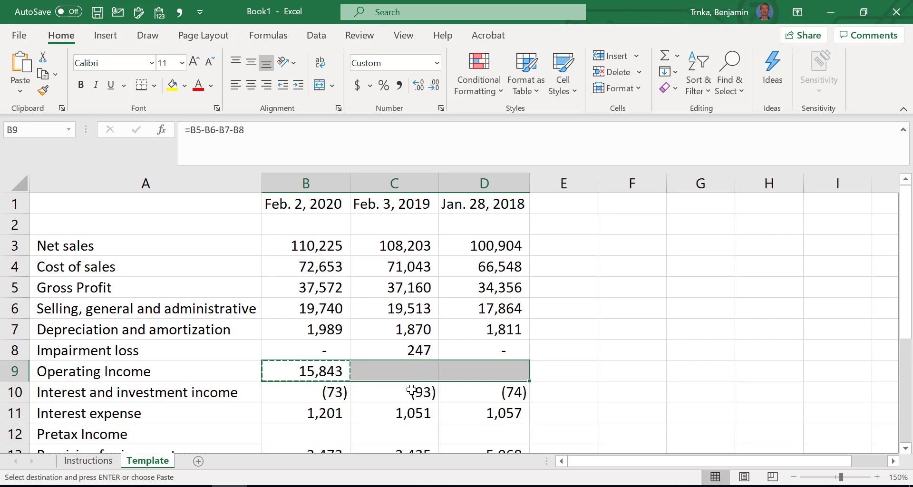
key("Return")
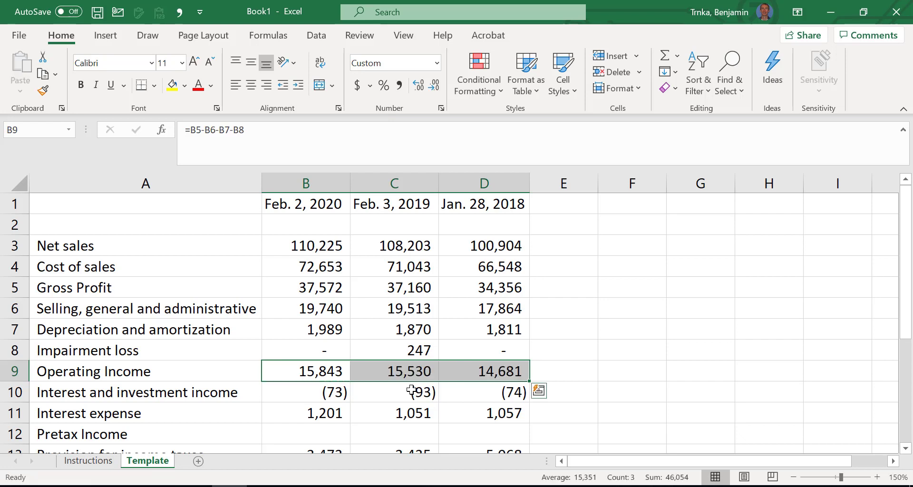
key("Escape")
right_click(636, 371)
key("Escape")
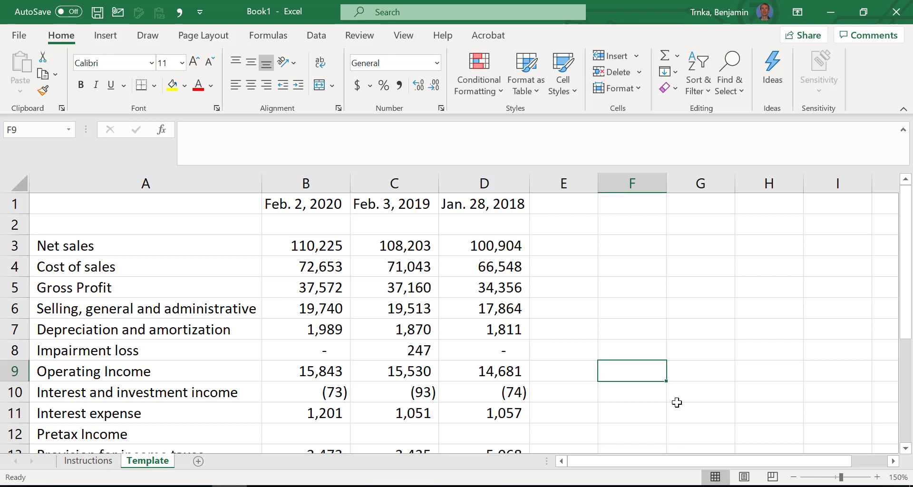
Calculate Pretax Income for Feb. 2, 2020 in B12 with the formula =B9-B10-B11.
left_click(323, 438)
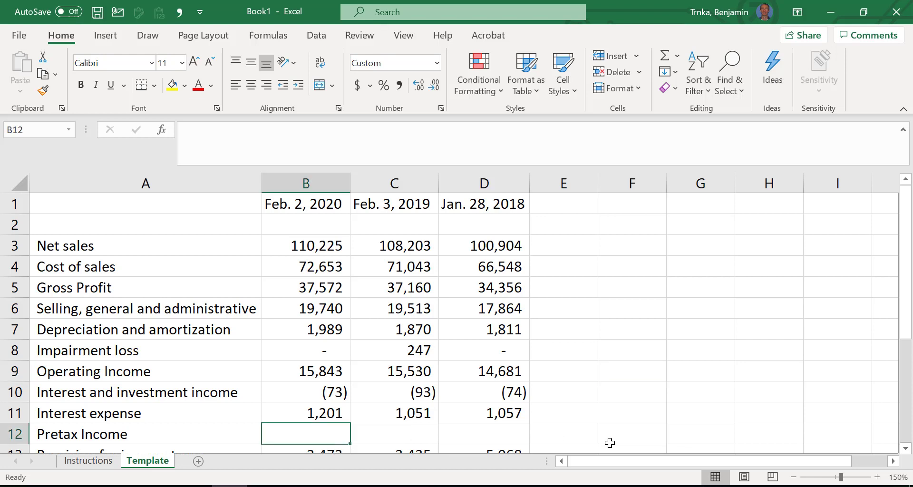
type("=")
key("Up")
key("Up")
key("Up")
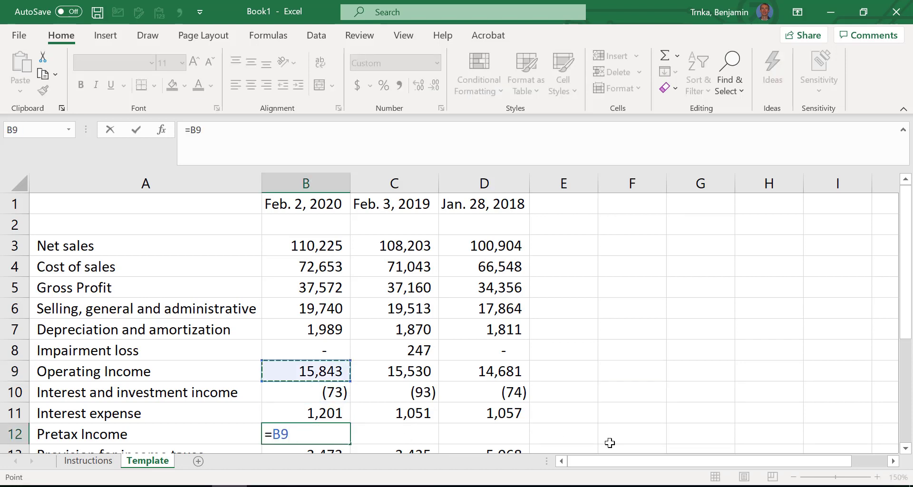
type("-")
key("Up")
key("Up")
type("-")
key("Up")
key("Return")
key("Up")
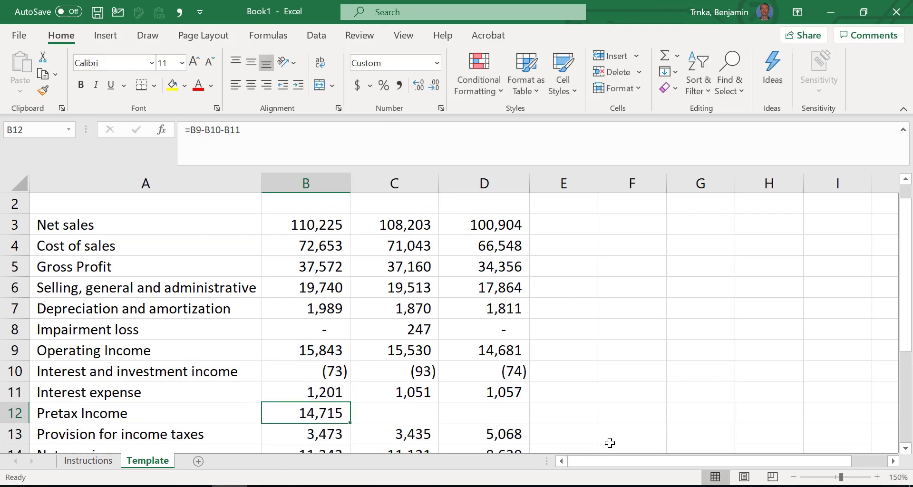
Copy the Pretax Income formula from B12 and paste it across B12:D12 to cover the other two years.
key("ctrl+c")
key("shift+Right")
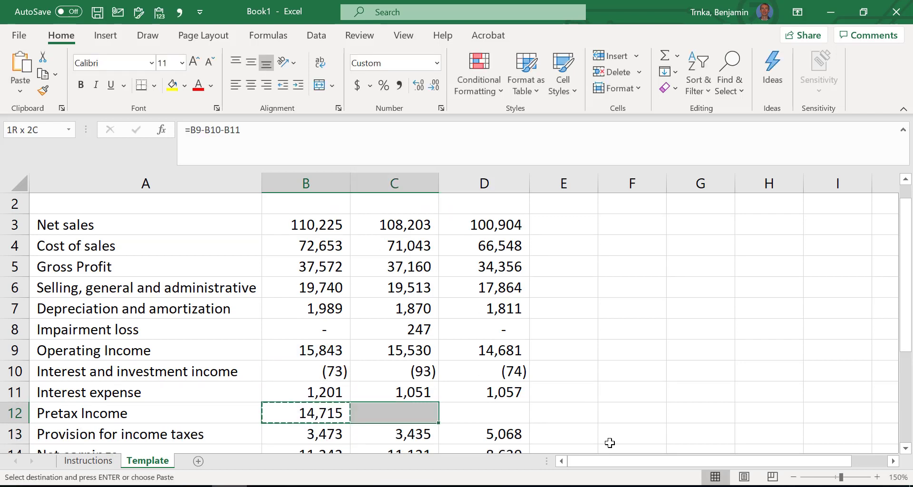
key("shift+Right")
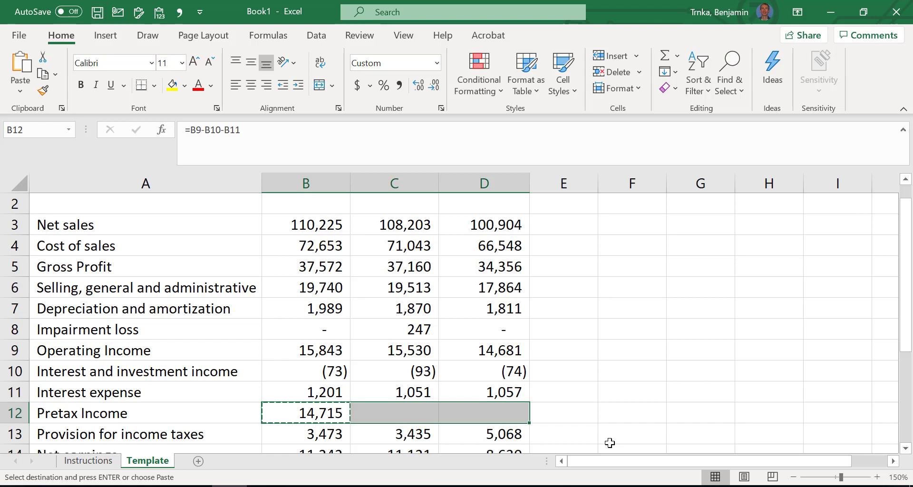
key("ctrl+v")
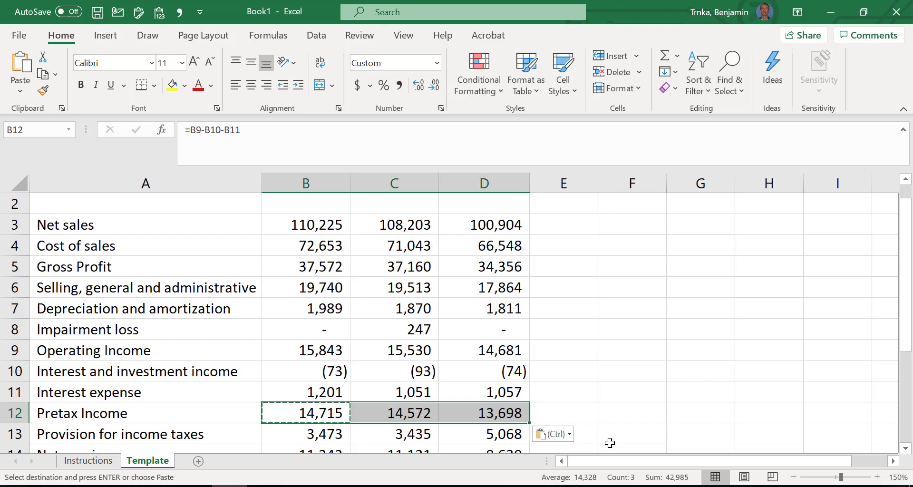
scroll(359, 363, "down", 1)
scroll(361, 362, "down", 1)
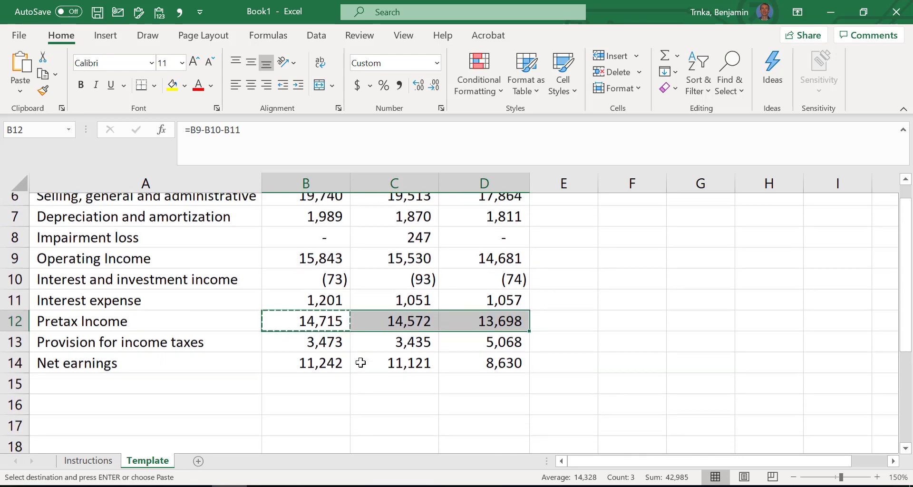
key("Escape")
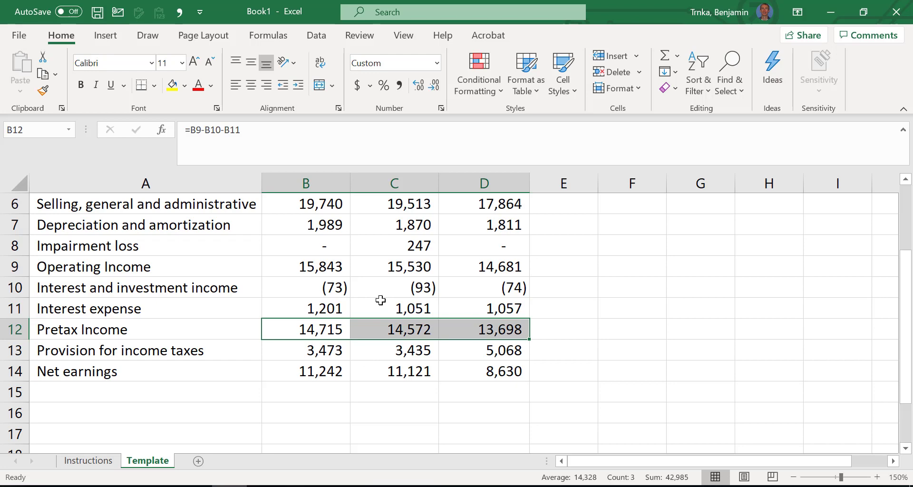
scroll(381, 300, "up", 2)
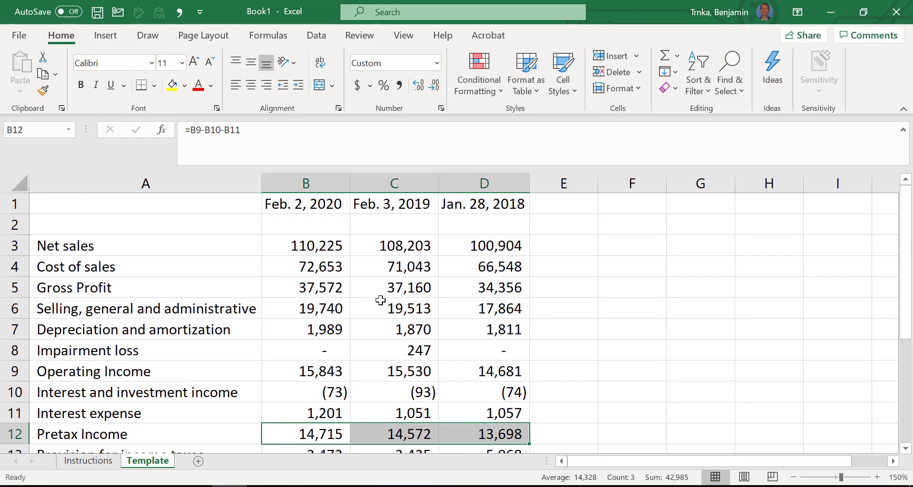
scroll(314, 388, "down", 1)
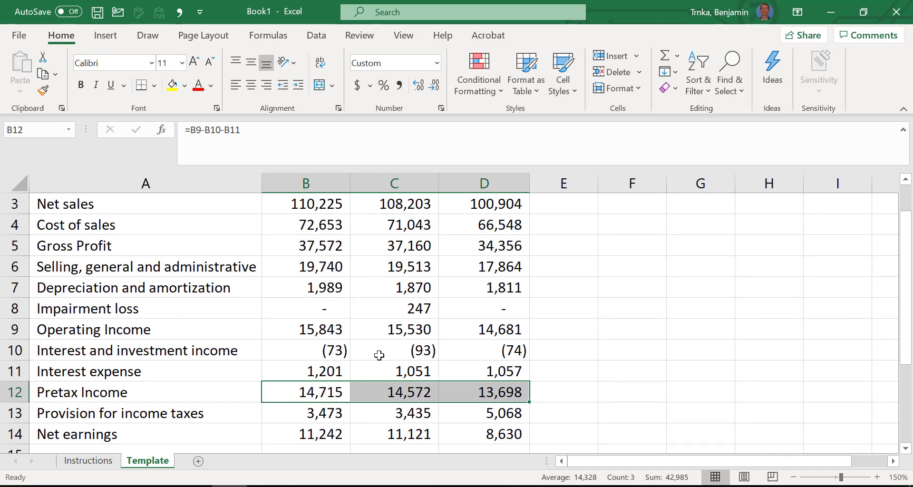
scroll(378, 352, "up", 1)
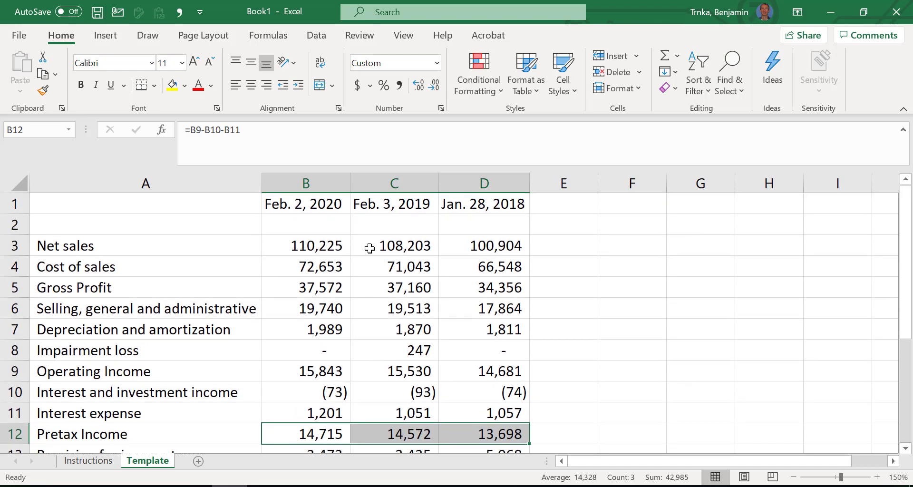
left_click(333, 208)
left_click(405, 208)
left_click(509, 203)
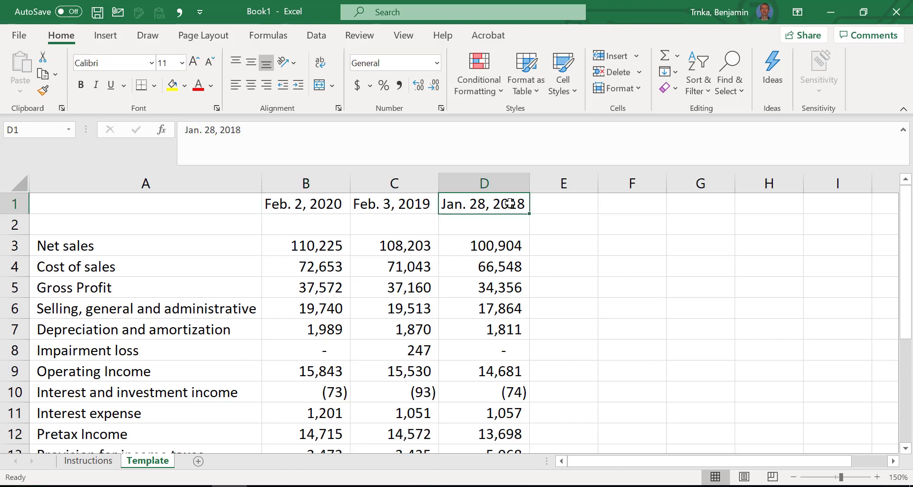
Insert a blank column between Feb. 2, 2020 and Feb. 3, 2019 and narrow it into a thin spacer.
left_click(411, 353)
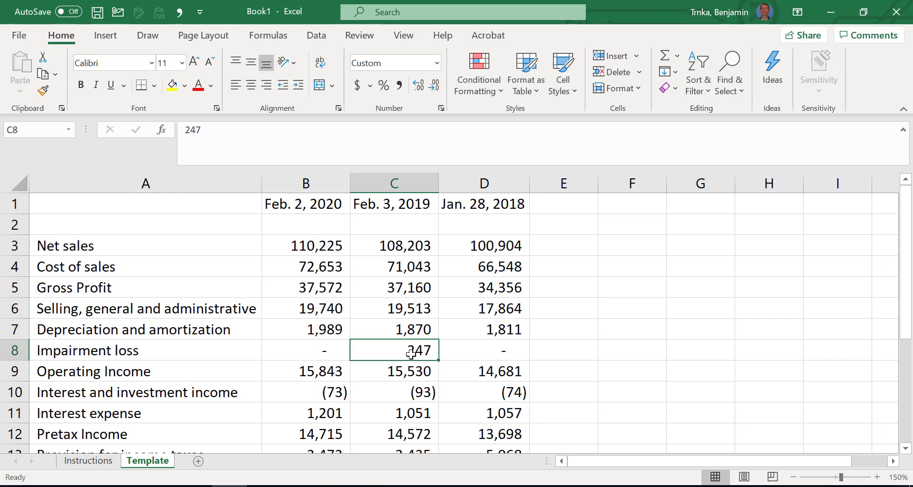
key("ctrl+space")
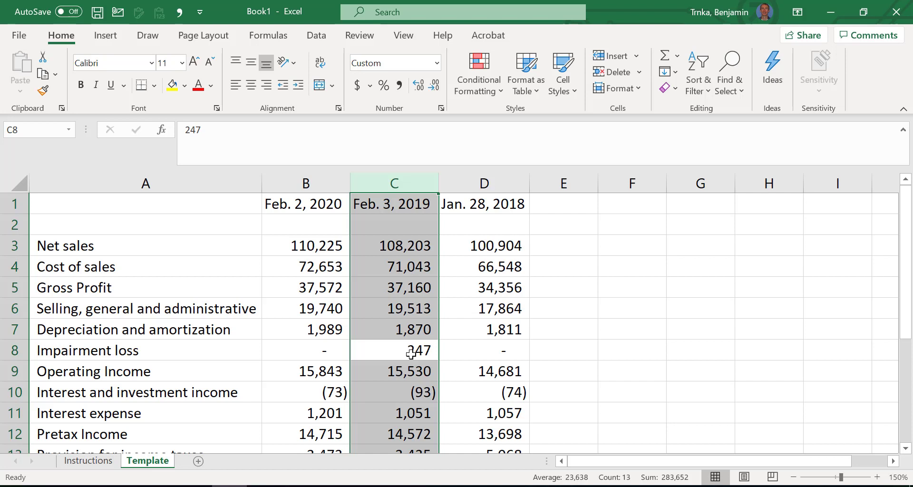
key("ctrl+shift+plus")
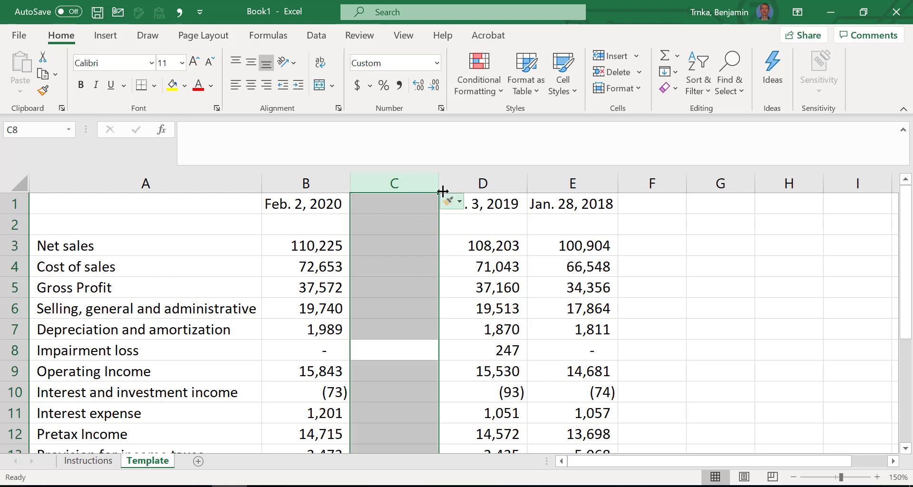
left_click_drag(438, 185, 372, 183)
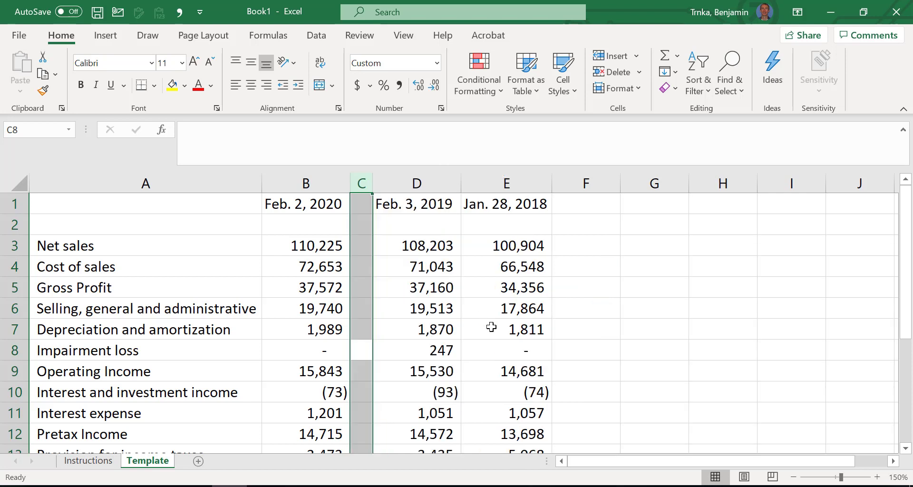
Insert an entire column between Feb. 3, 2019 and Jan. 28, 2018, starting from cell E7, and narrow it into a thin spacer.
left_click(492, 326)
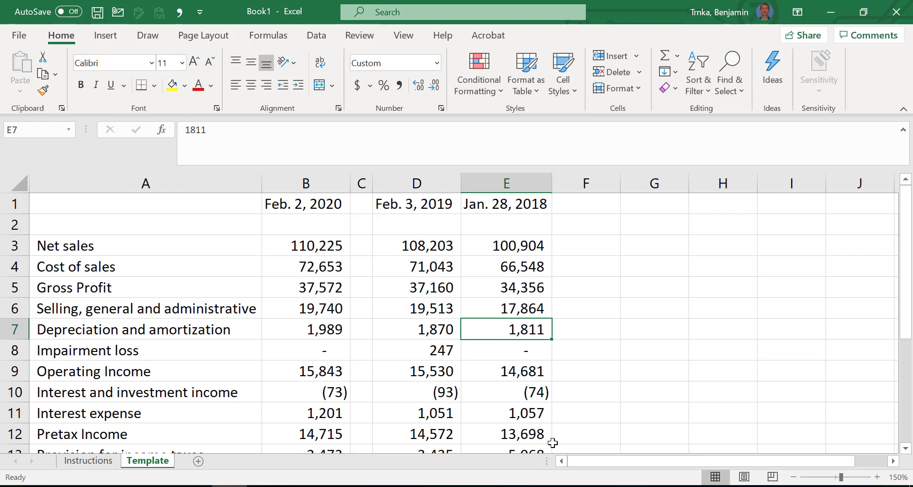
key("ctrl+shift+plus")
key("Down")
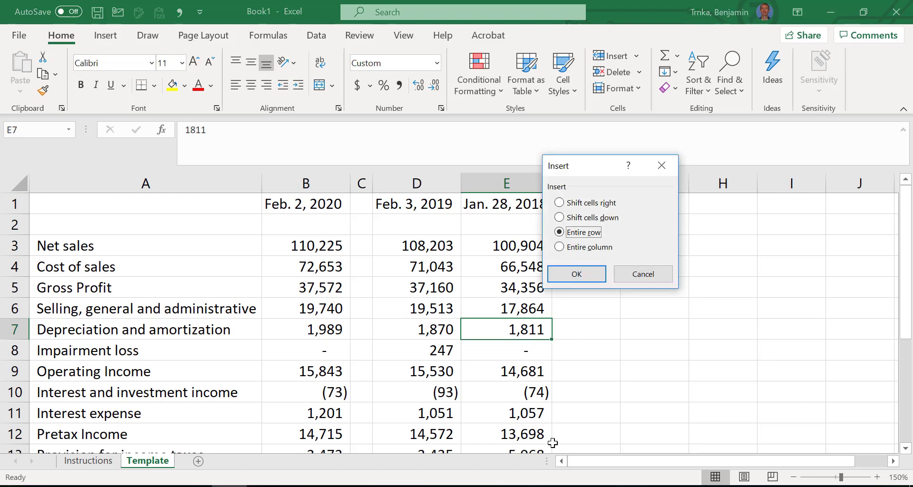
key("Down")
key("Return")
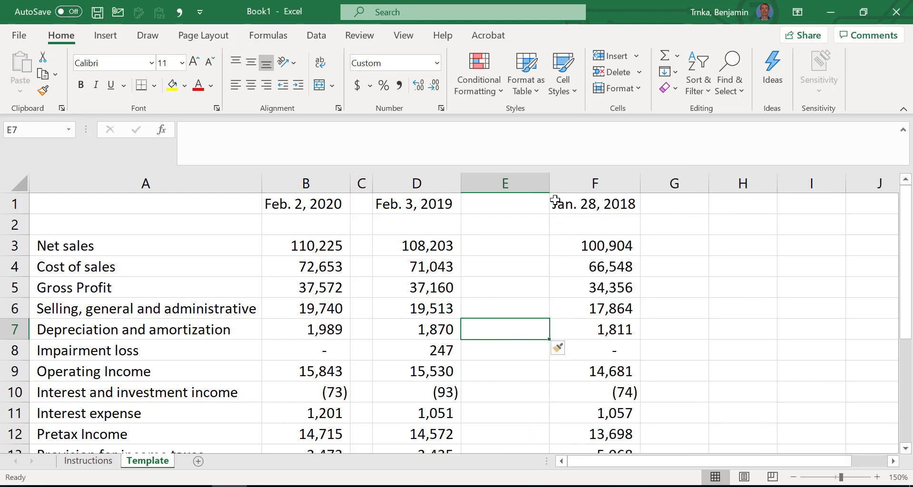
left_click_drag(551, 188, 488, 186)
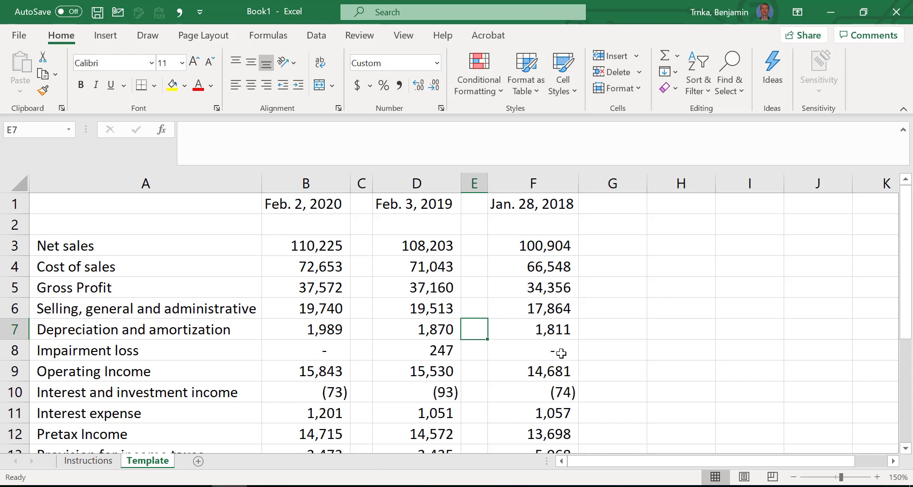
Insert three more blank columns at column E, ahead of the narrow spacer column.
key("ctrl+space")
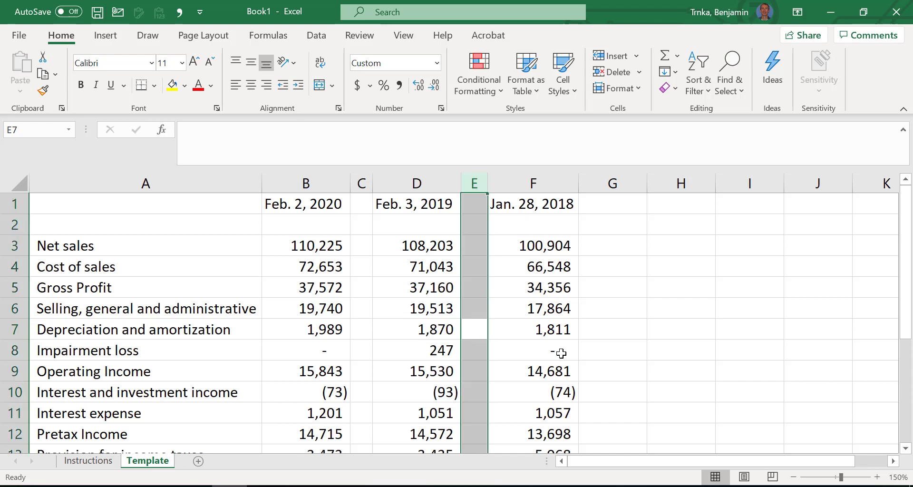
key("ctrl+shift+plus")
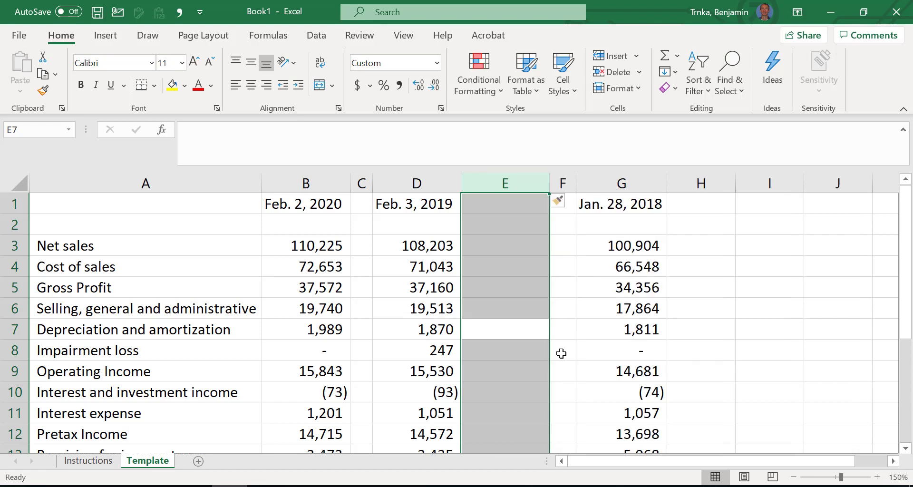
key("ctrl+shift+plus")
key("ctrl+shift+plus")
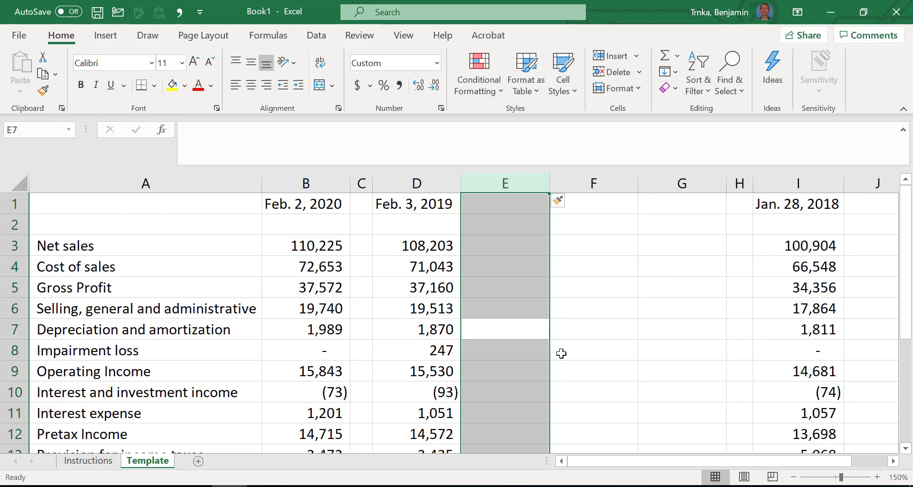
Delete two of the extra wide blank columns, starting with column F.
key("Right")
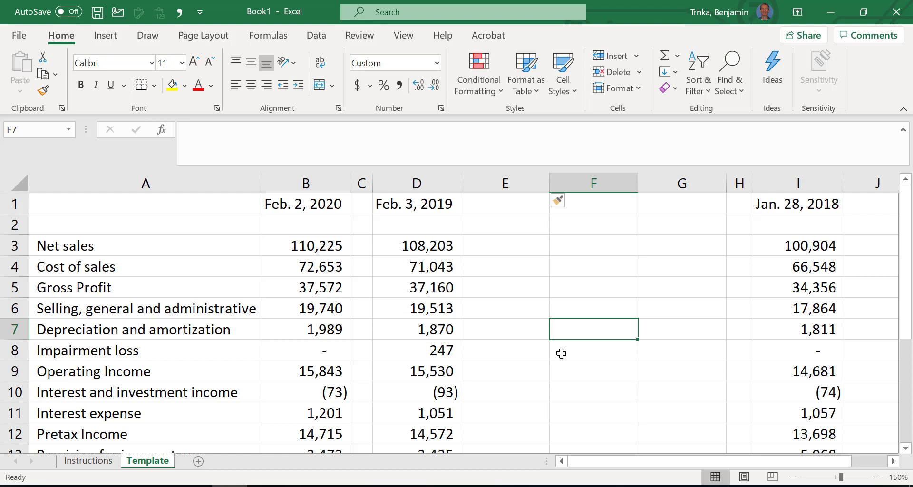
key("ctrl+space")
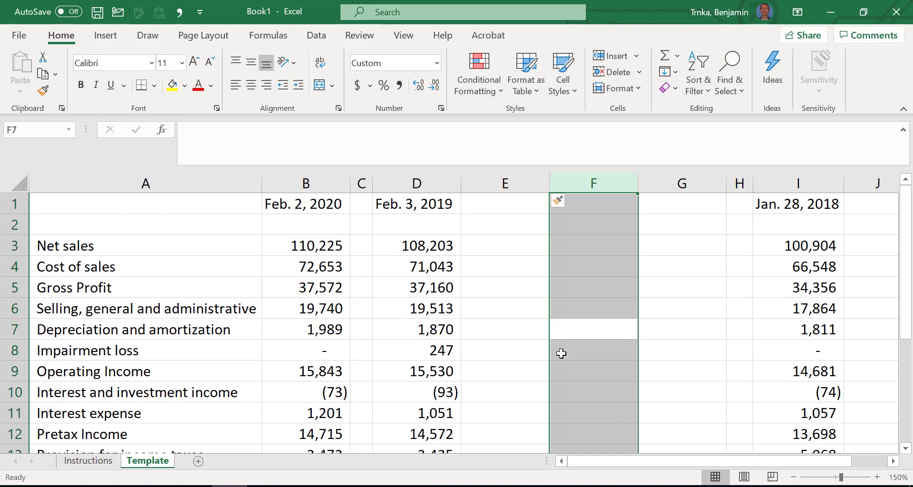
key("ctrl+minus")
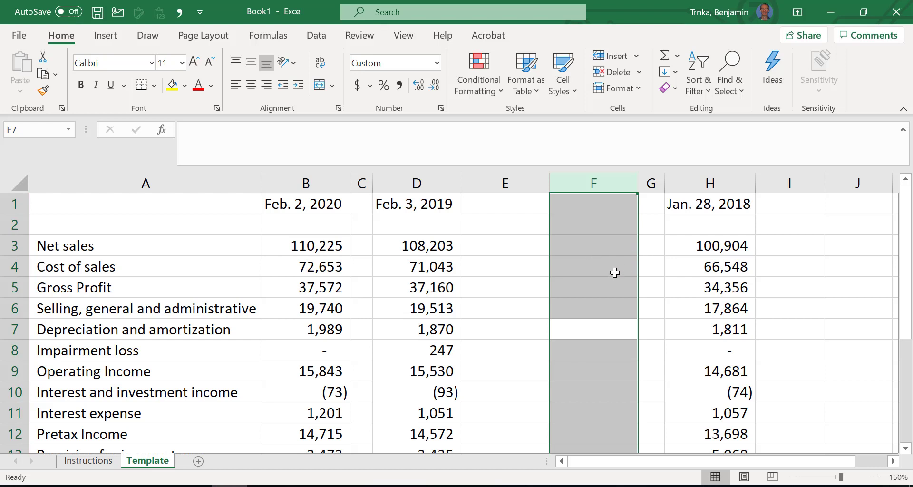
key("ctrl+minus")
Delete the remaining wide blank column E from cell E6 with the Entire column option.
key("Left")
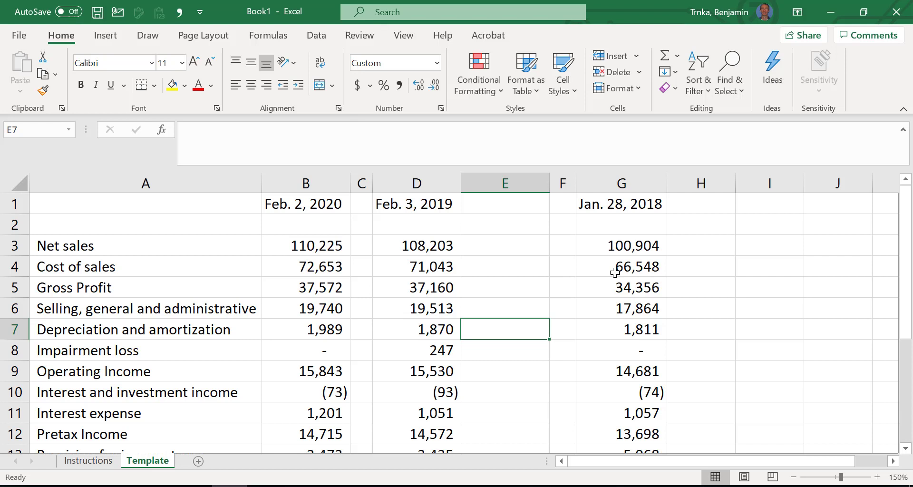
key("ctrl+space")
key("Right")
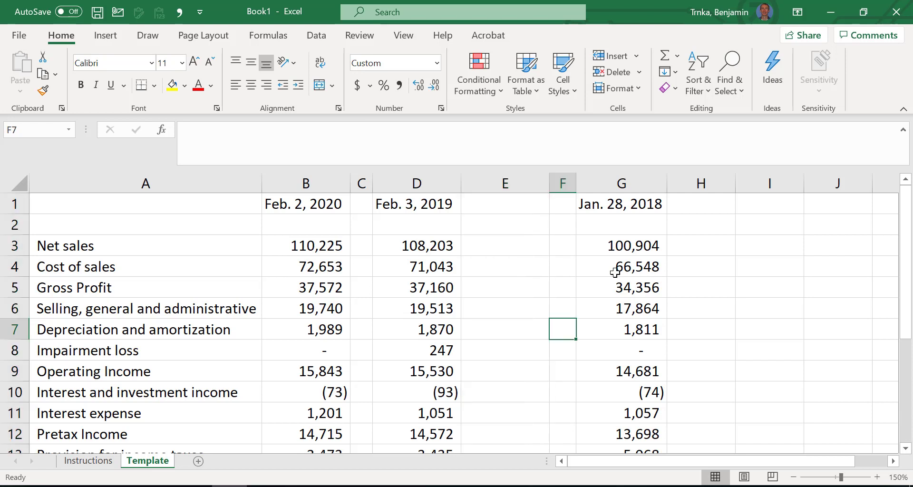
key("Left")
key("Up")
key("Down")
key("Down")
key("Up")
key("Up")
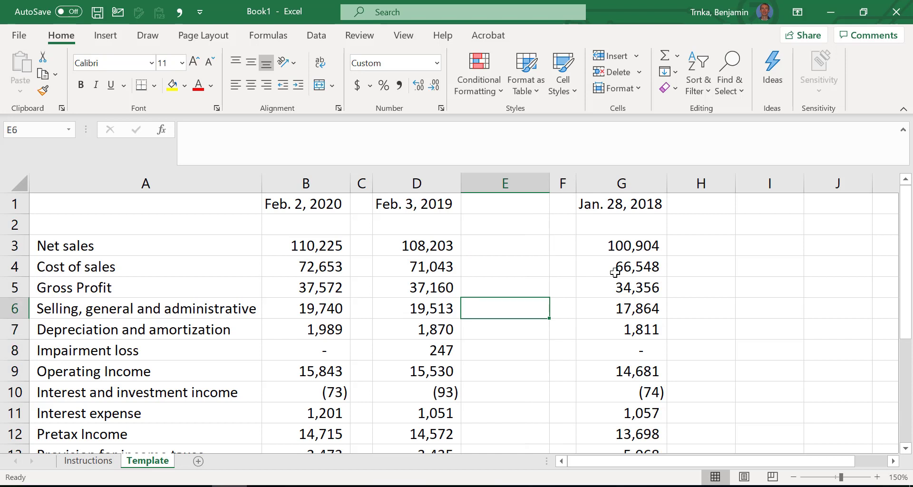
key("ctrl+minus")
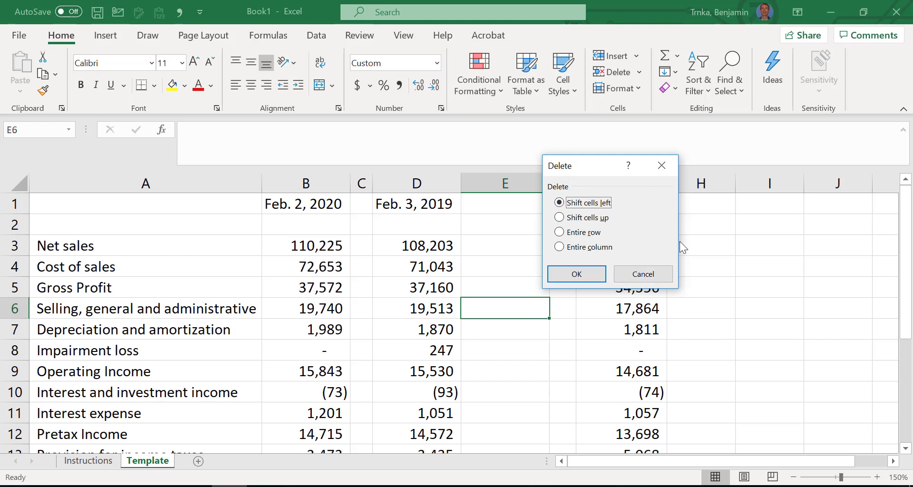
key("Down")
key("Down")
key("Down")
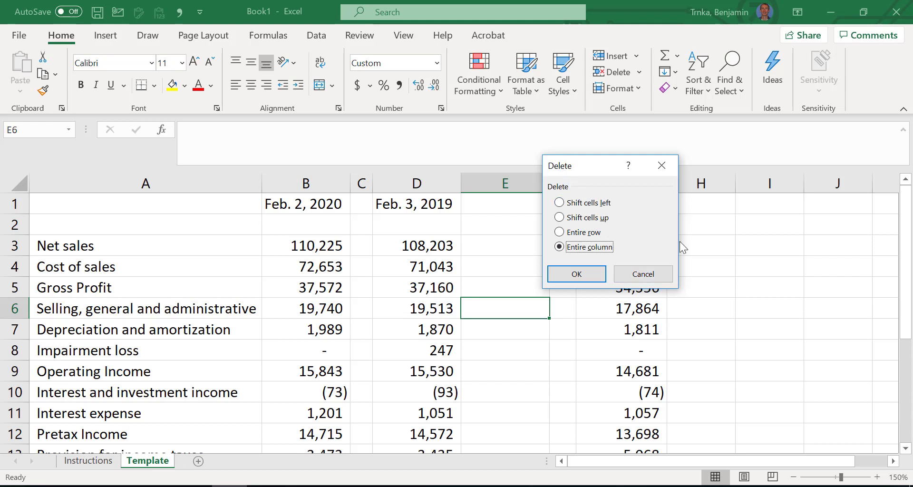
key("Tab")
key("Return")
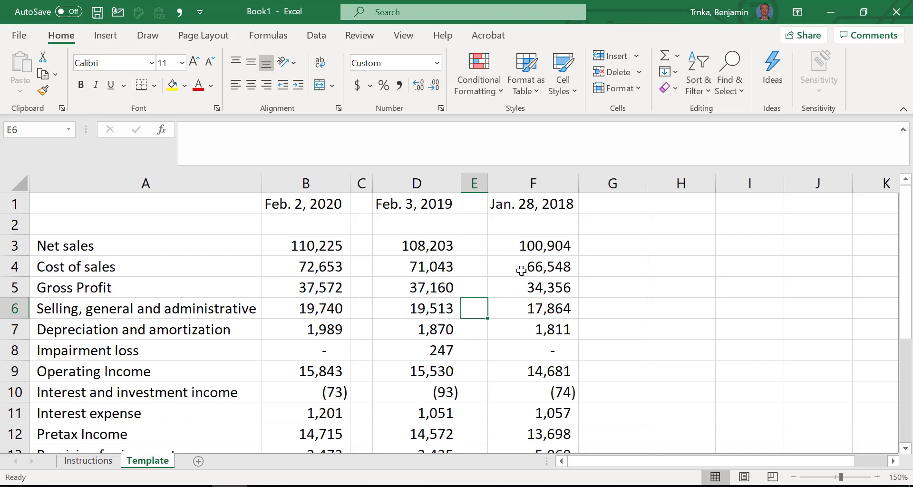
Review the shortcut list on the Instructions sheet, going through the actions from Adjust column width down to Paste.
left_click(78, 463)
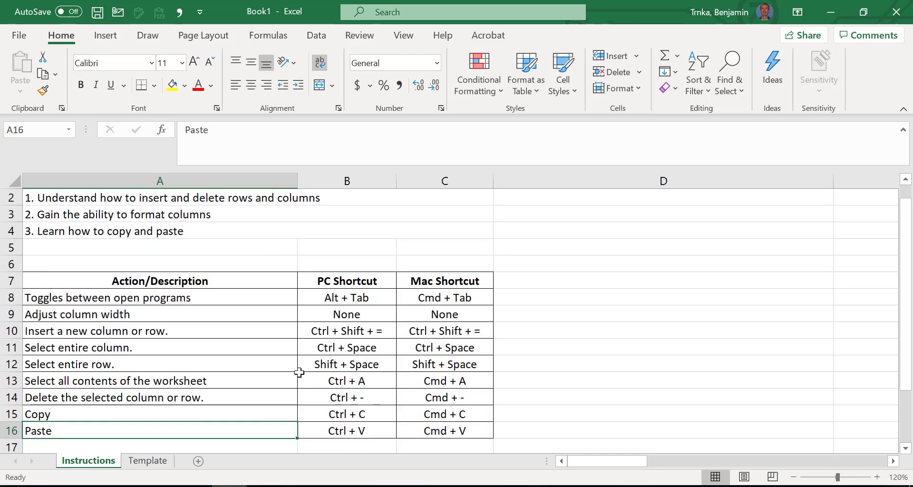
left_click(259, 314)
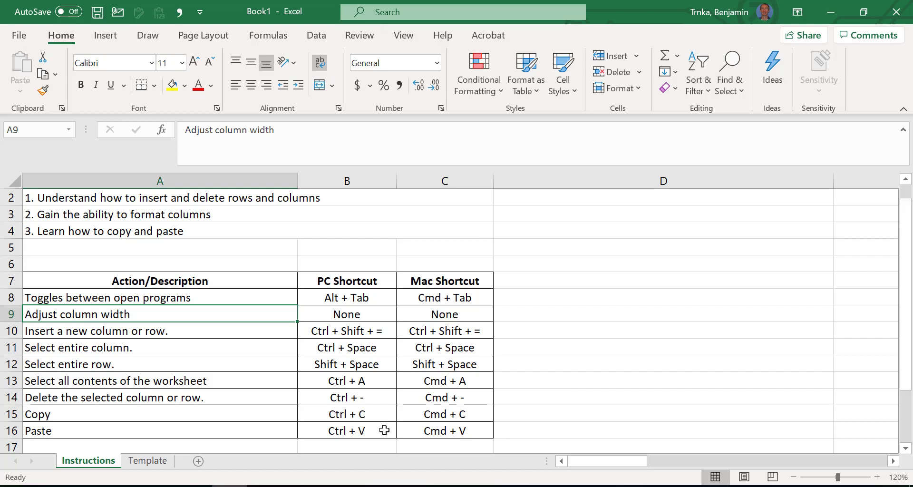
key("Down")
key("Down")
key("Down")
key("Down")
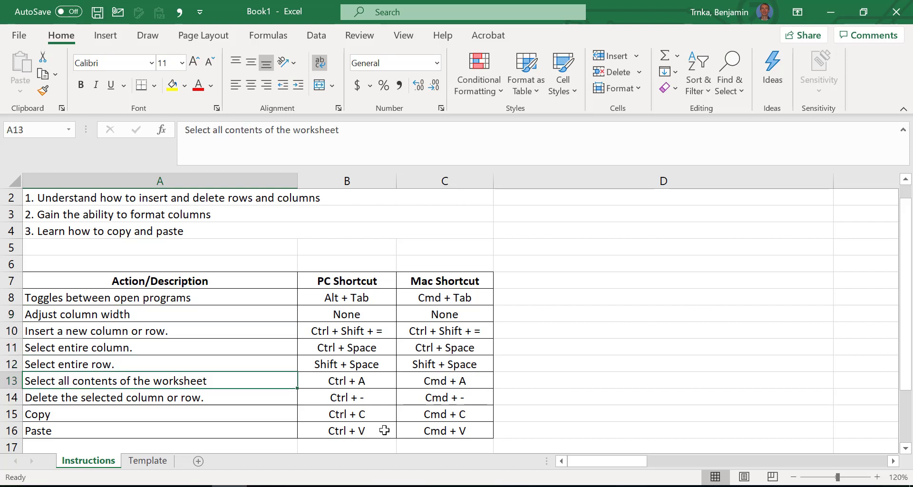
key("Down")
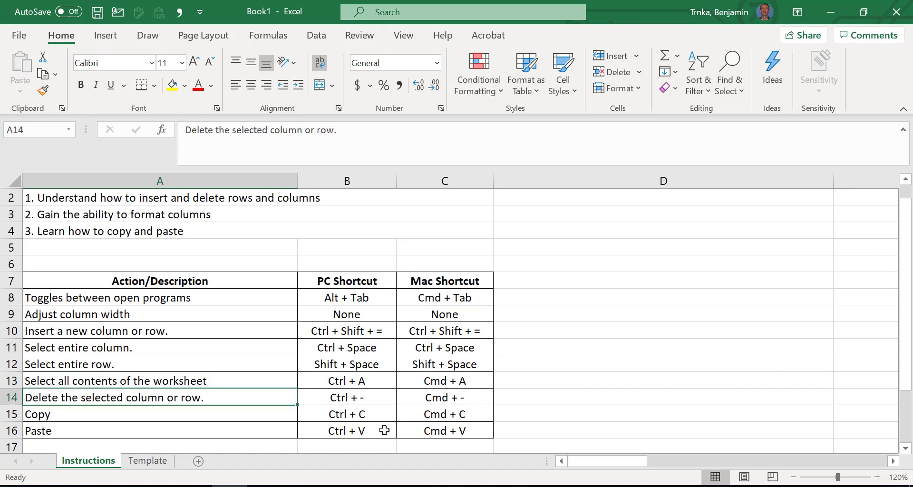
key("Down")
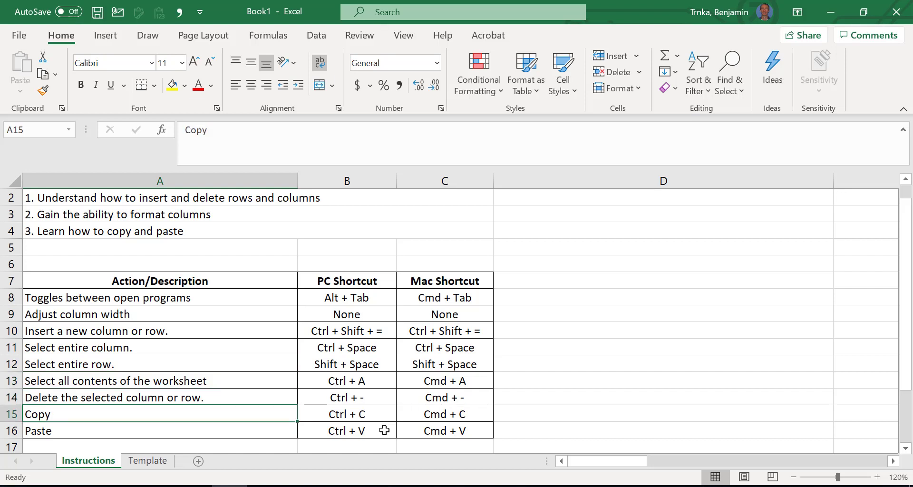
key("Down")
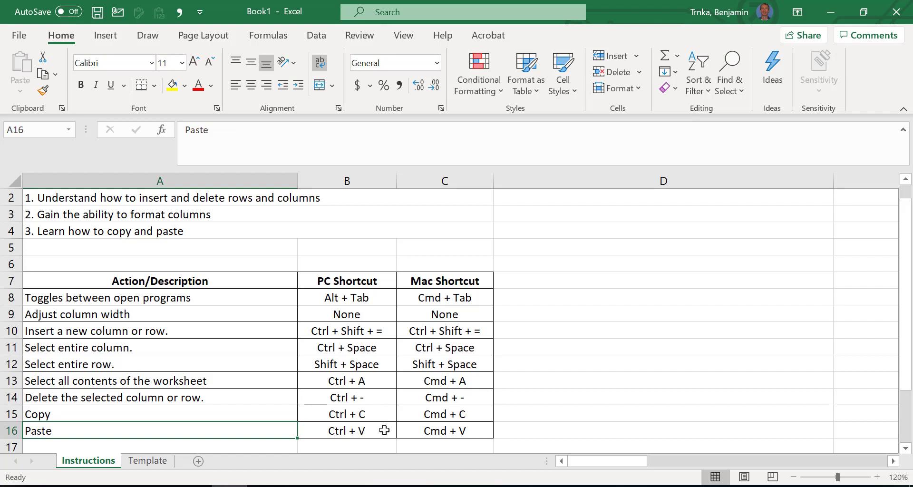